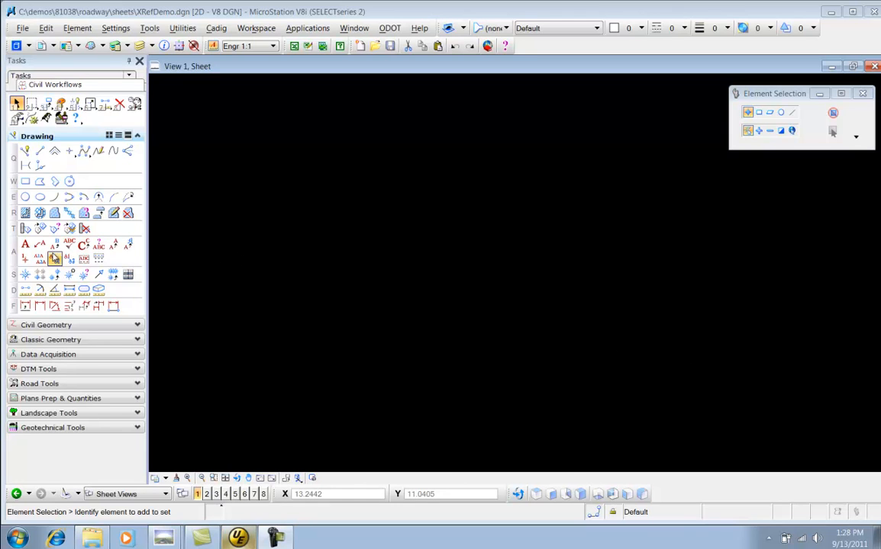
Place three copies of the text "See sheet __ for details." stacked in a column near the sheet's upper-left area
left_click(26, 246)
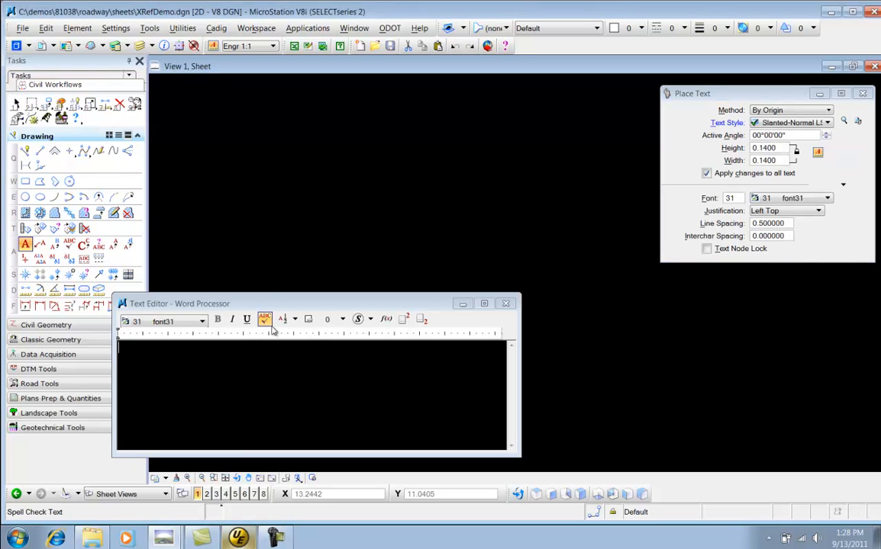
left_click(282, 358)
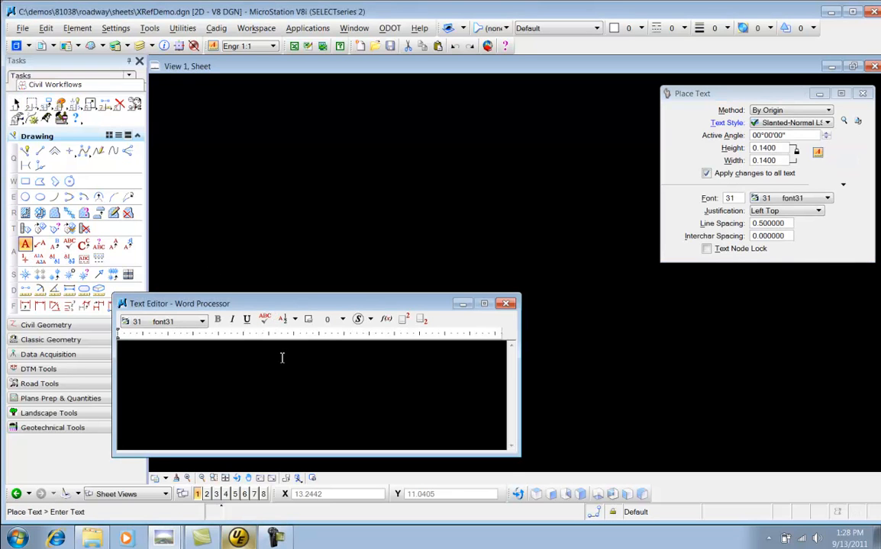
type("See sheet __ for details.")
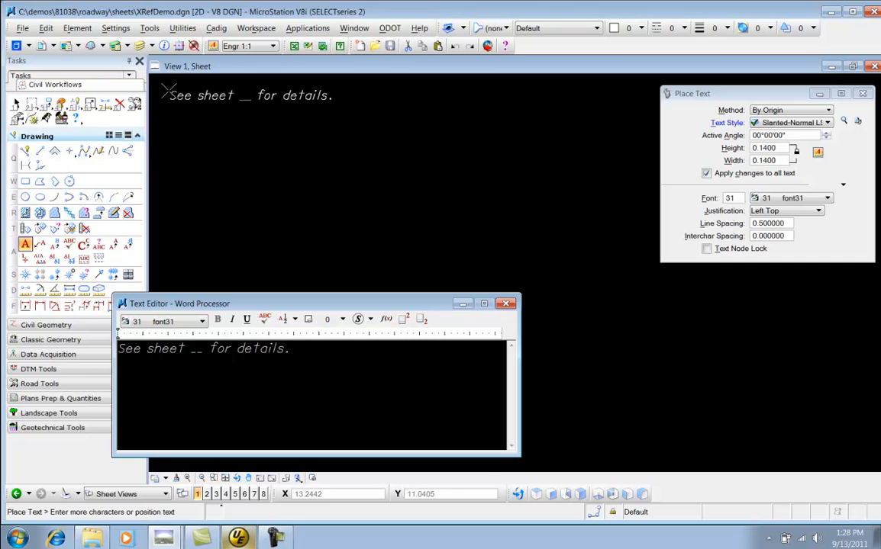
left_click(168, 91)
left_click(167, 118)
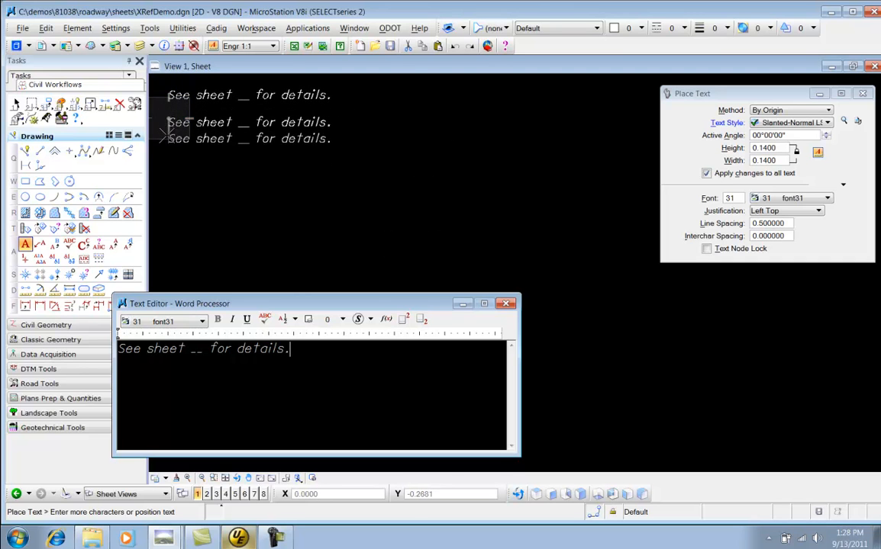
left_click(167, 145)
Change the note to "See sheets __ and __ for details." and place three copies below the existing ones
left_click(189, 348)
type("s __ ")
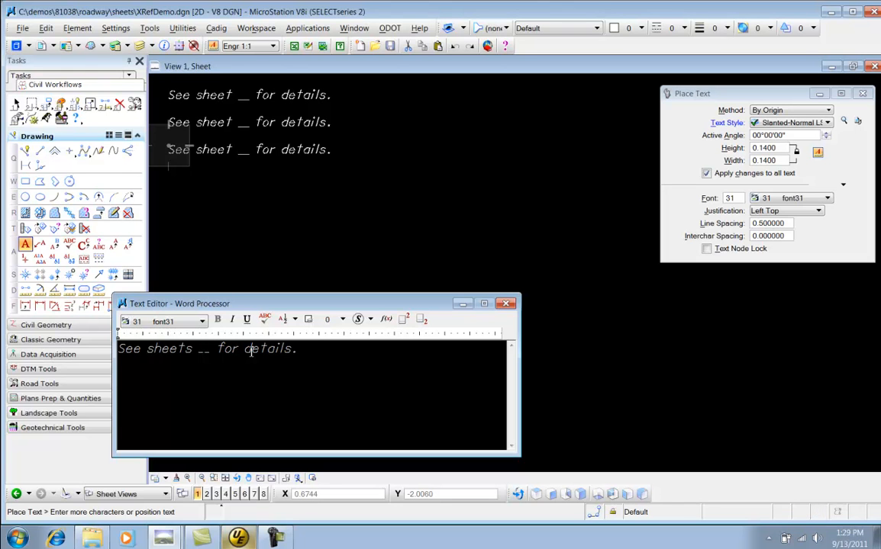
type("and __")
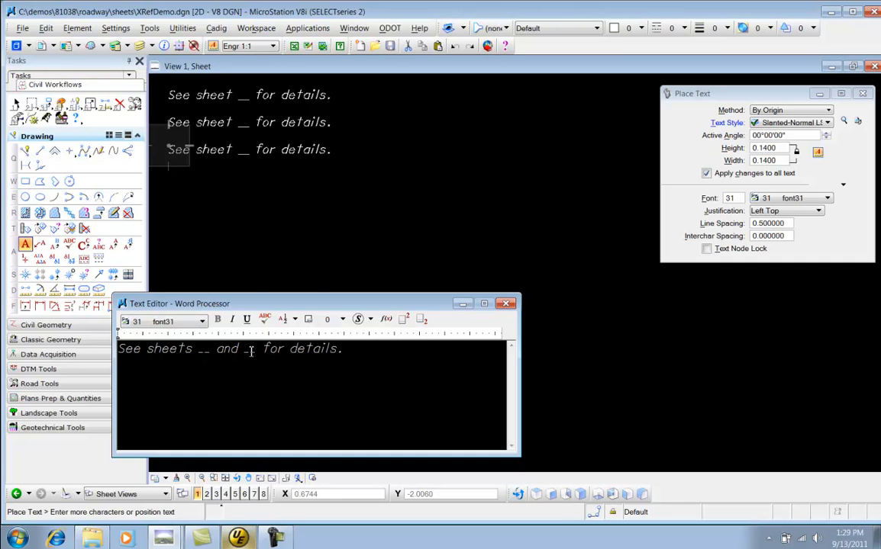
left_click(168, 171)
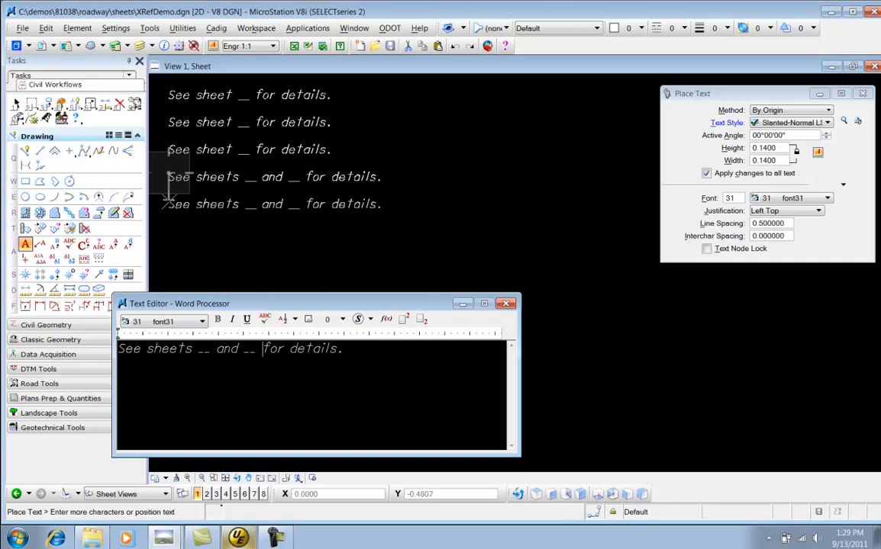
left_click(168, 198)
left_click(168, 226)
Place a new note "See sheet __." beside the column, using a centered two-character enter data field for the blank
right_click(394, 166)
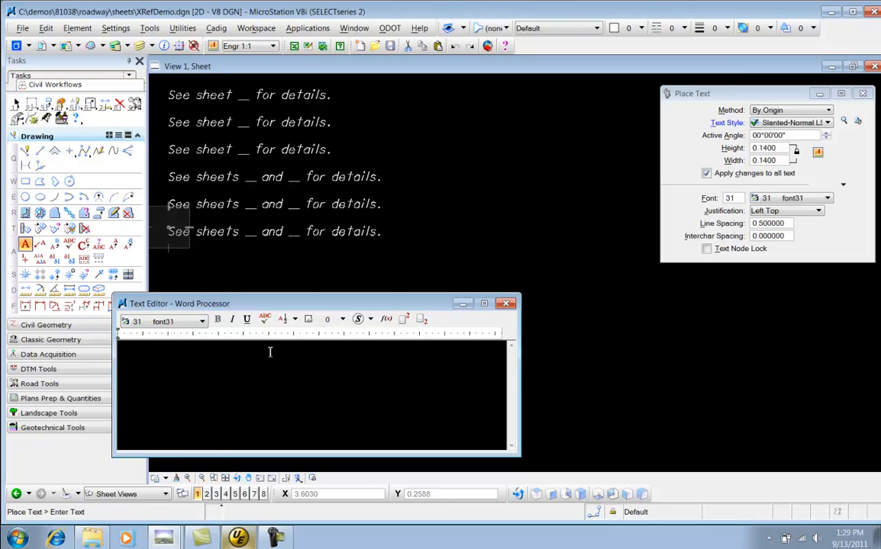
type("See sheet")
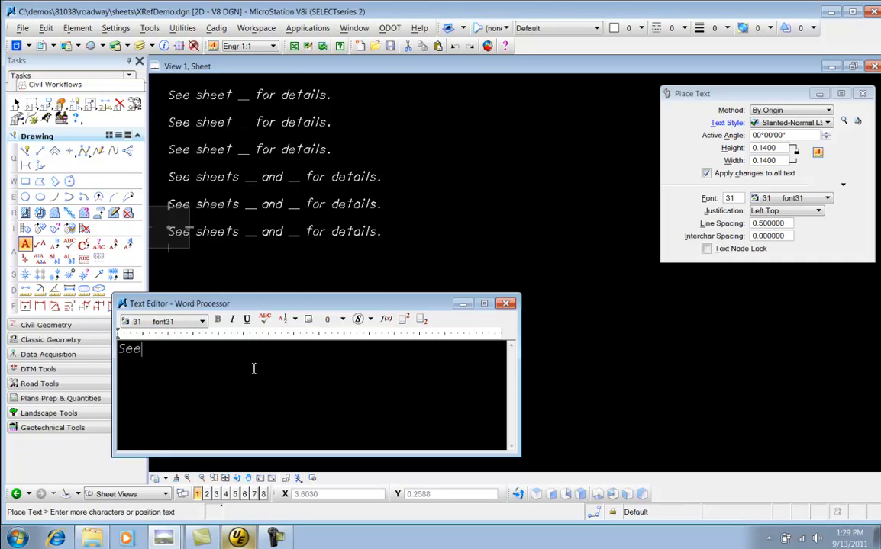
right_click(217, 351)
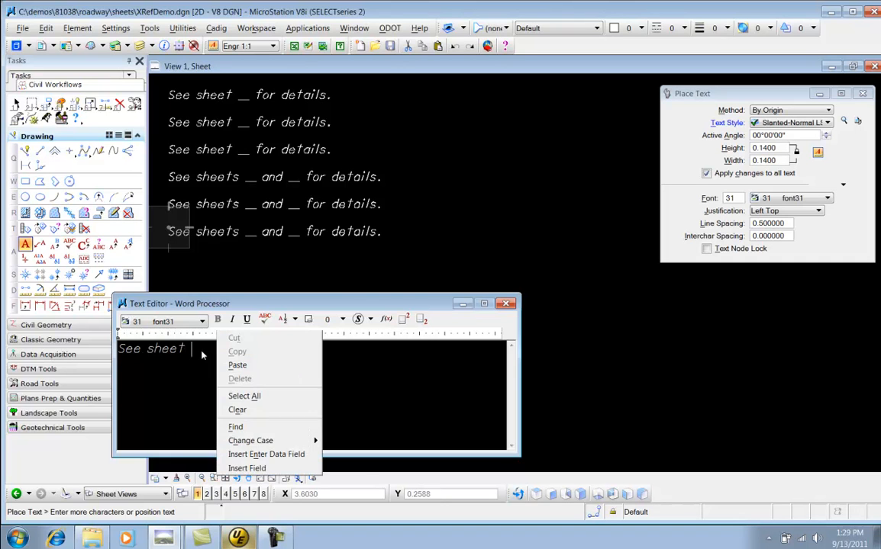
left_click(274, 455)
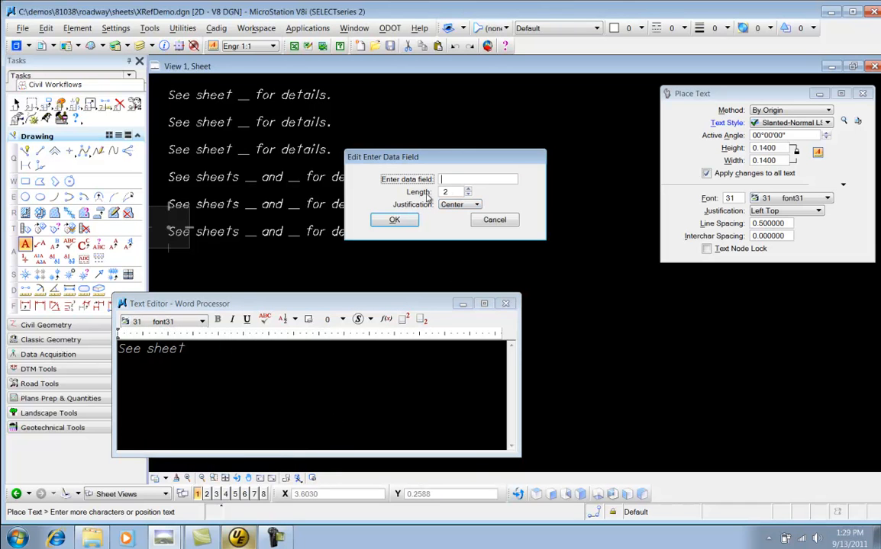
left_click(394, 220)
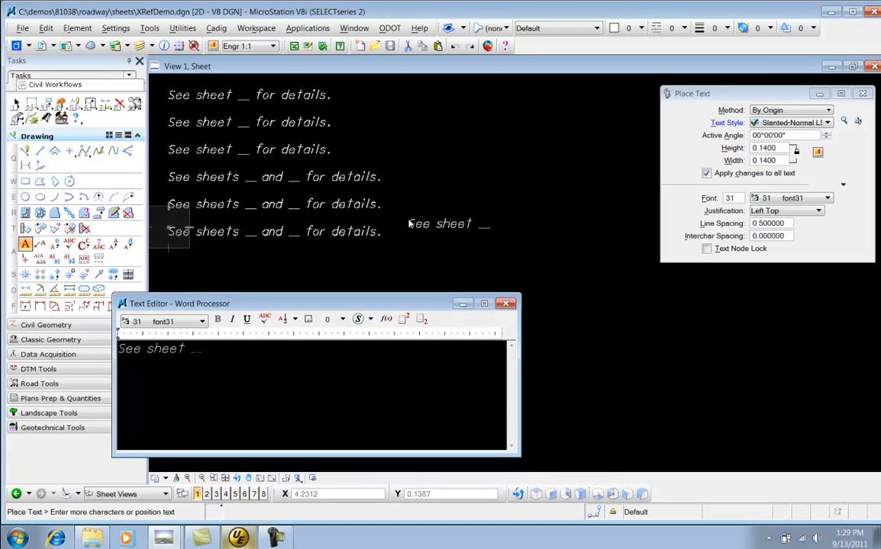
key("BackSpace")
type(".")
left_click(427, 89)
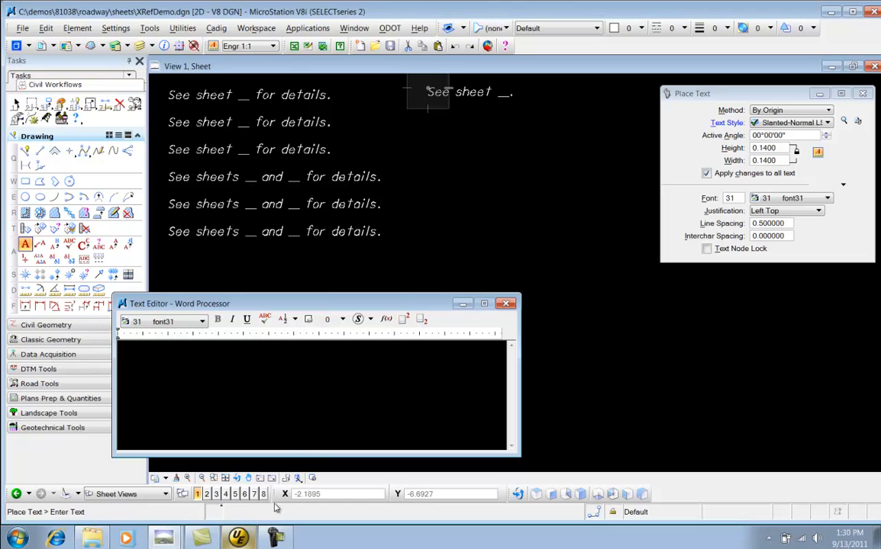
Check the source line in UltraEdit, return to MicroStation and paste "See sheet __ for details." four times below the existing notes
left_click(238, 537)
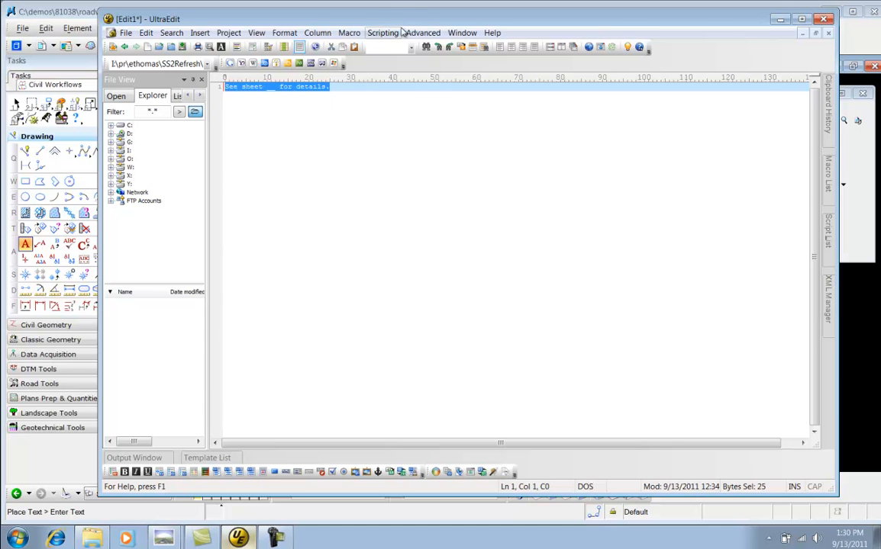
left_click(359, 4)
left_click(45, 28)
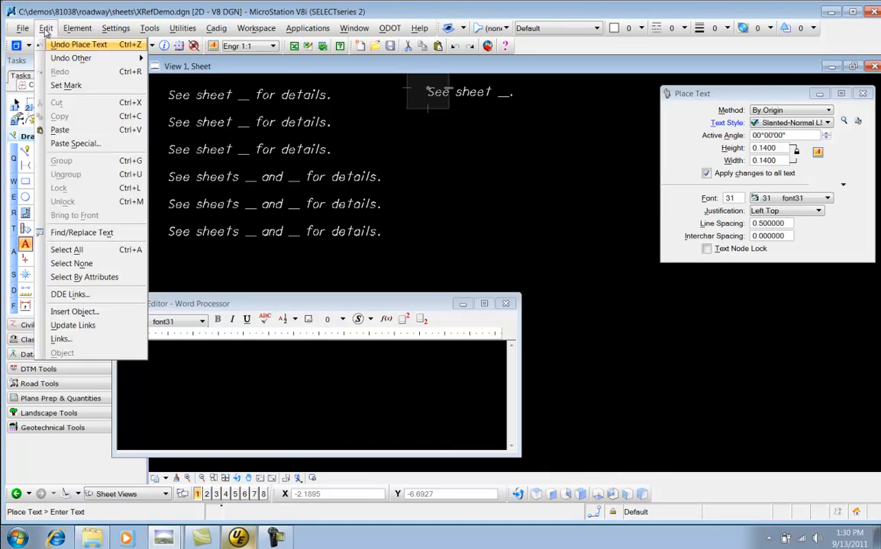
left_click(61, 130)
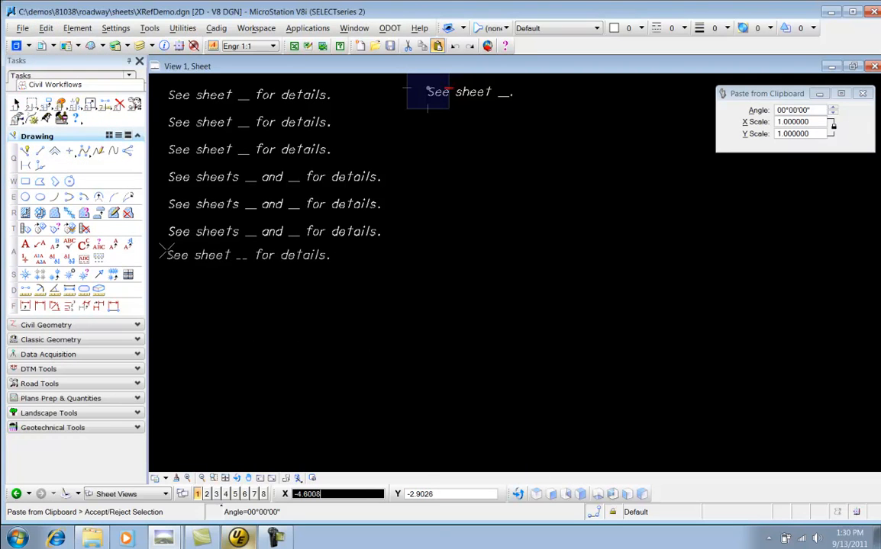
left_click(169, 253)
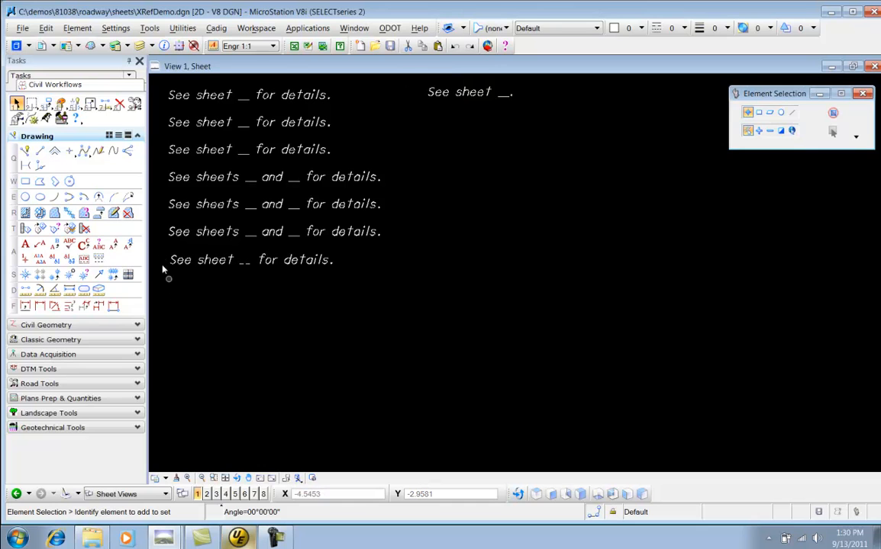
key("ctrl+v")
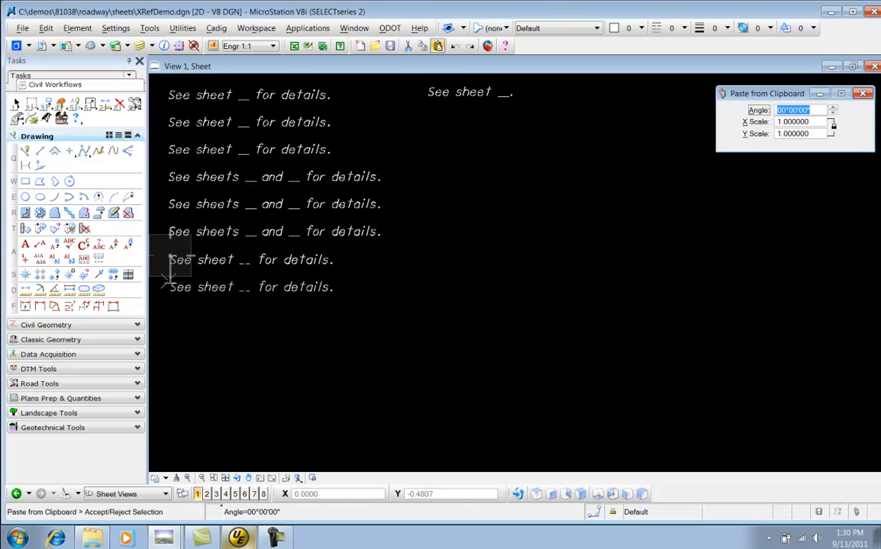
left_click(168, 281)
key("ctrl+v")
left_click(171, 312)
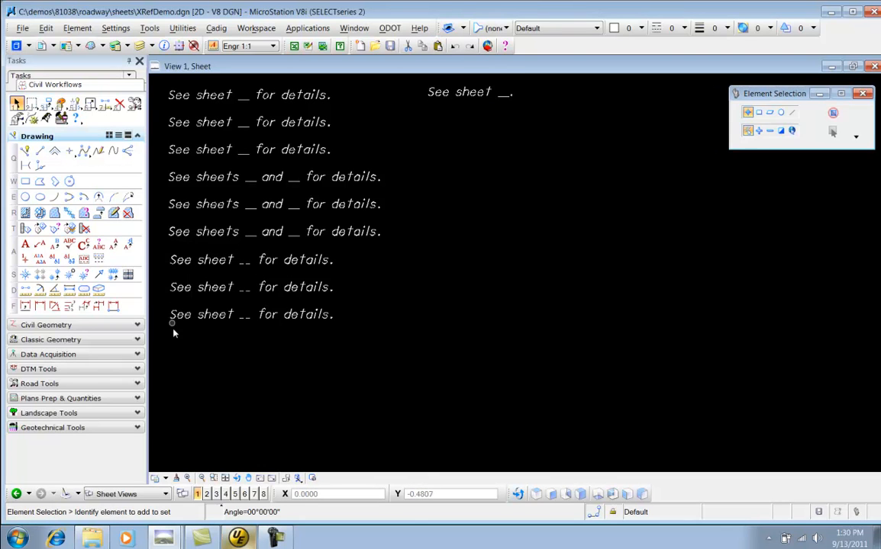
key("ctrl+v")
left_click(171, 339)
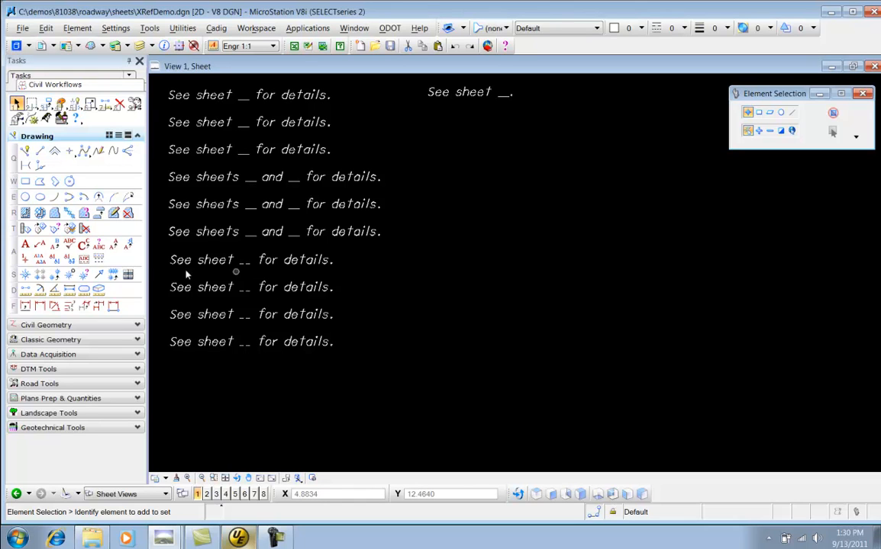
Edit the first pasted note and try to replace its underscores with an enter data field of length 2
left_click(54, 244)
left_click(210, 261)
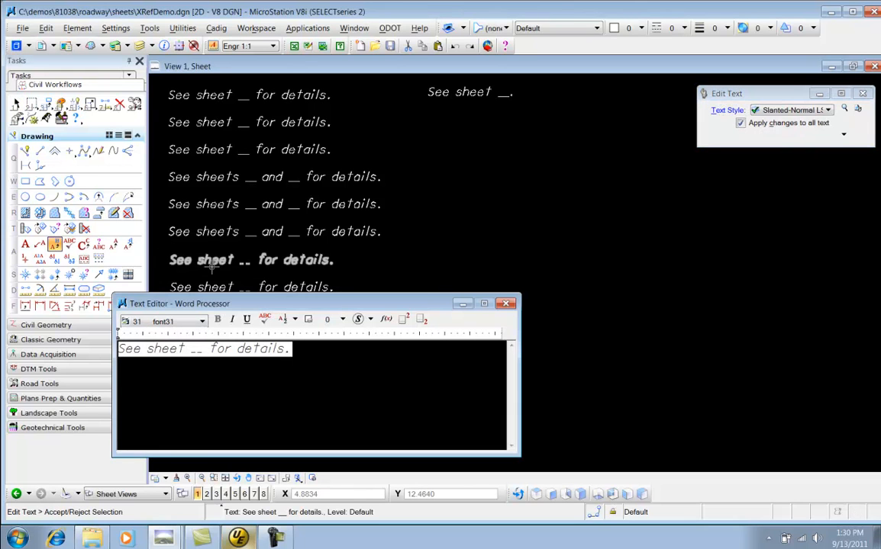
left_click(199, 350)
double_click(196, 352)
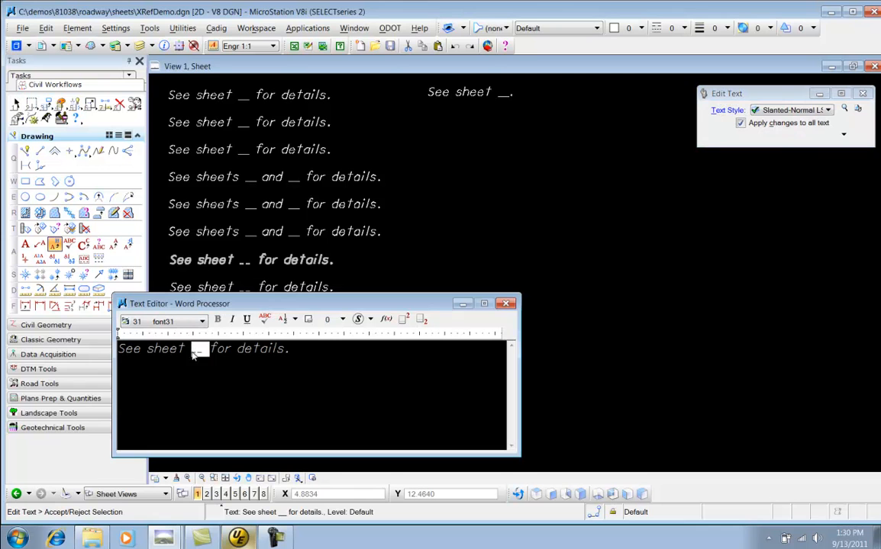
right_click(196, 354)
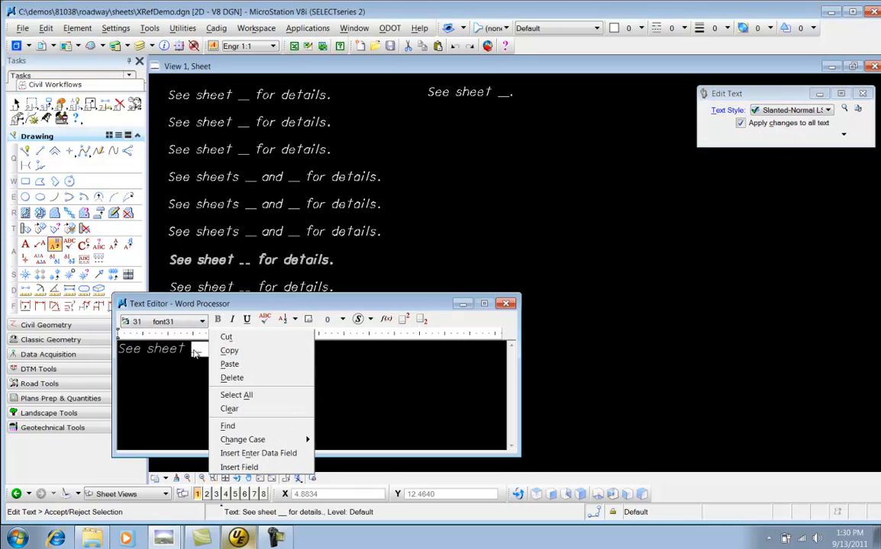
left_click(252, 453)
double_click(446, 193)
type("2")
key("Tab")
left_click(394, 221)
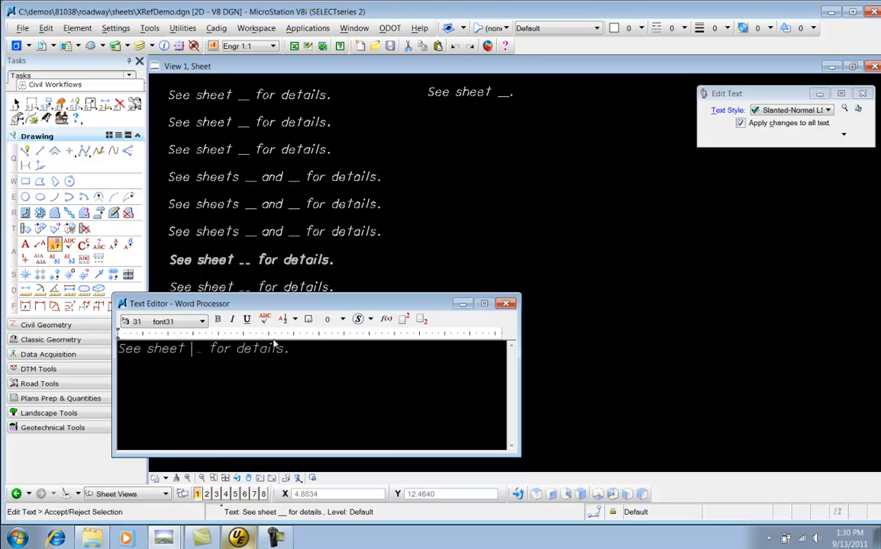
Delete the blank from the first pasted note, insert a fresh enter data field there, and undo the accepted edit
left_click(215, 354)
key("BackSpace")
key("BackSpace")
key("BackSpace")
right_click(203, 348)
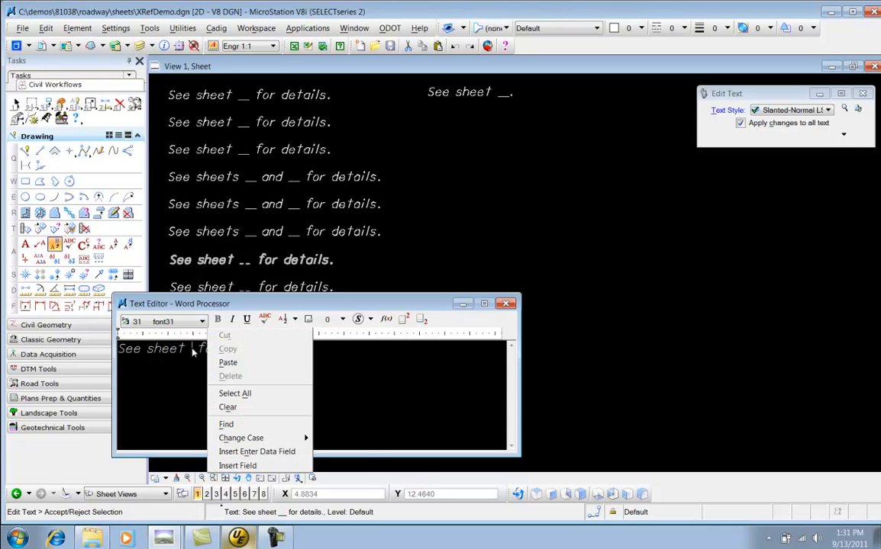
left_click(238, 452)
left_click(393, 218)
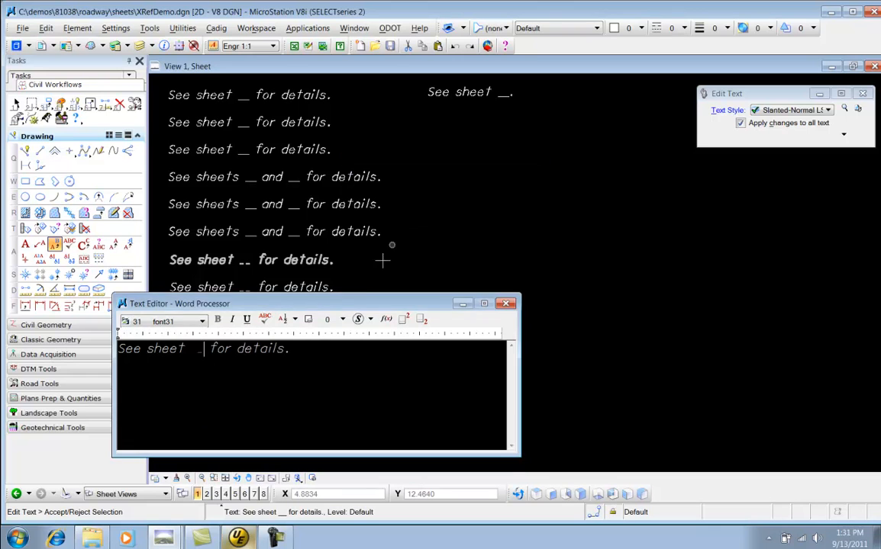
left_click(386, 260)
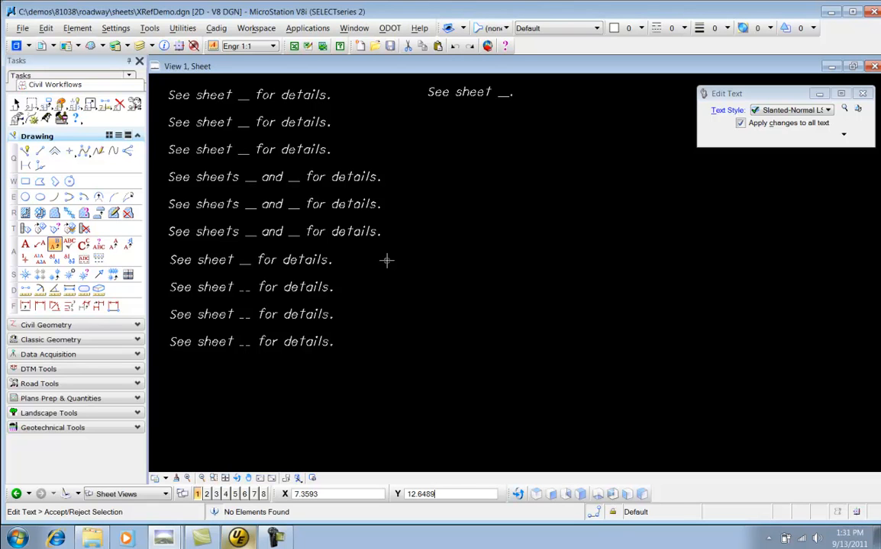
left_click(454, 47)
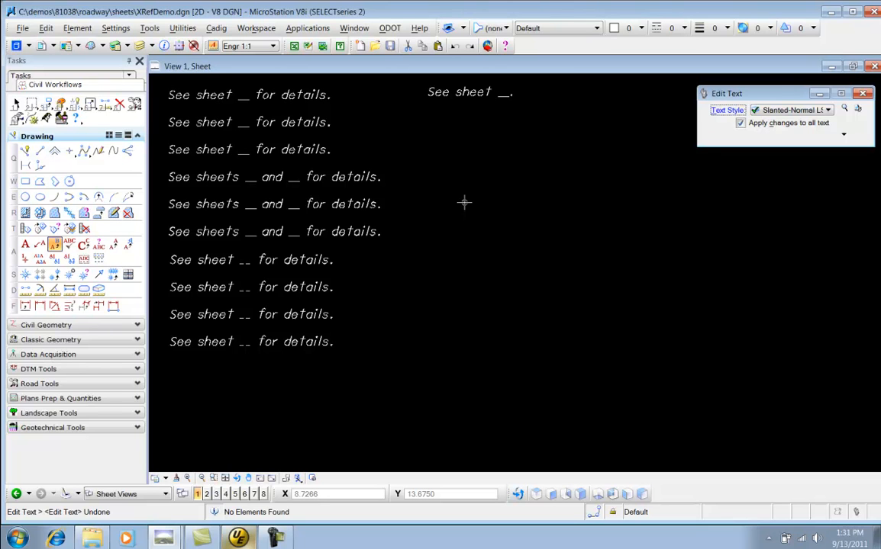
Open the ODOT sheet cross-reference Create/Edit tool and move its text selection dialog clear of the notes
left_click(390, 29)
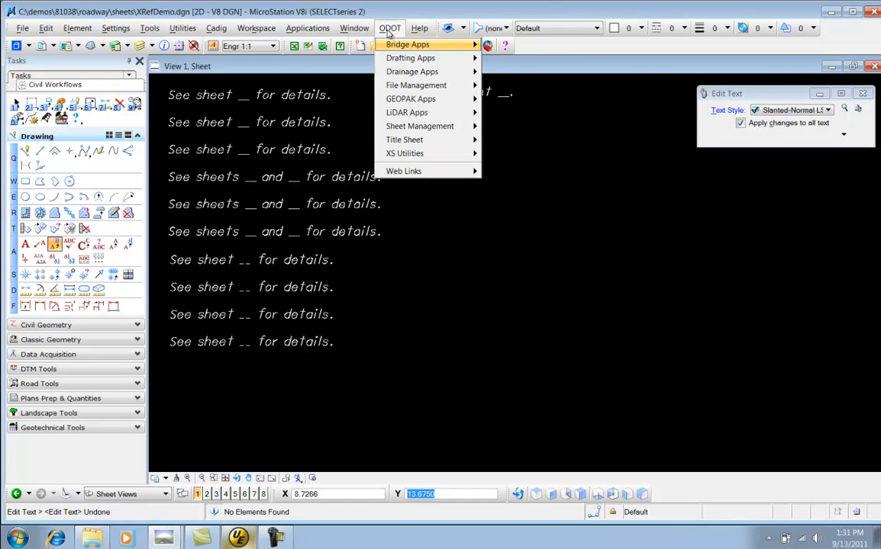
mouse_move(401, 130)
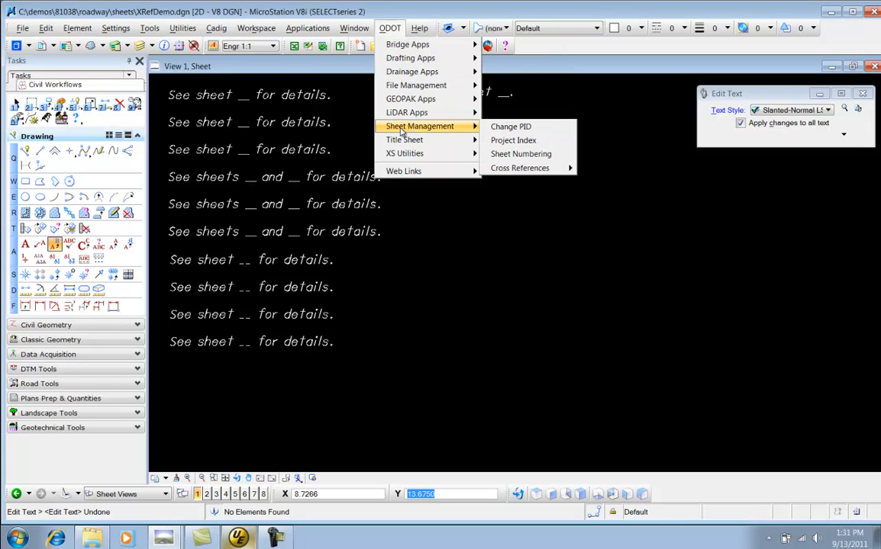
mouse_move(517, 169)
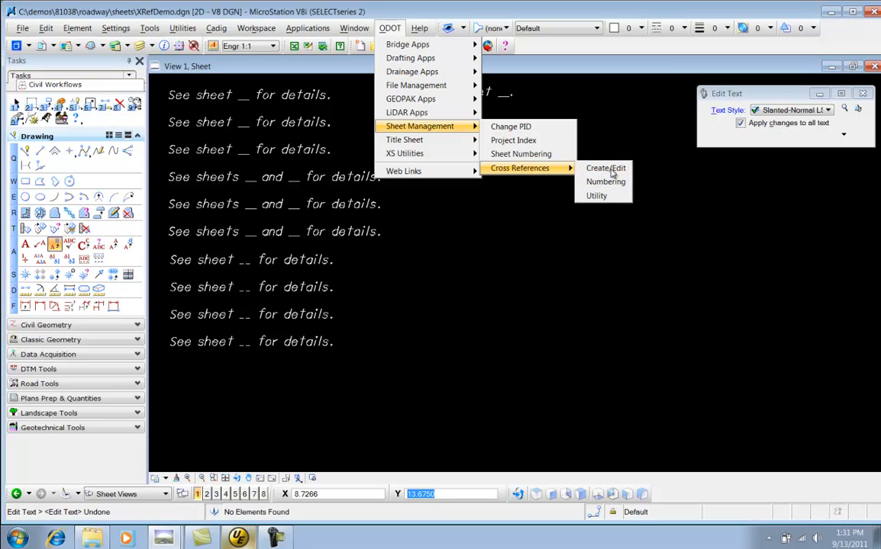
left_click(609, 171)
left_click_drag(485, 246, 571, 142)
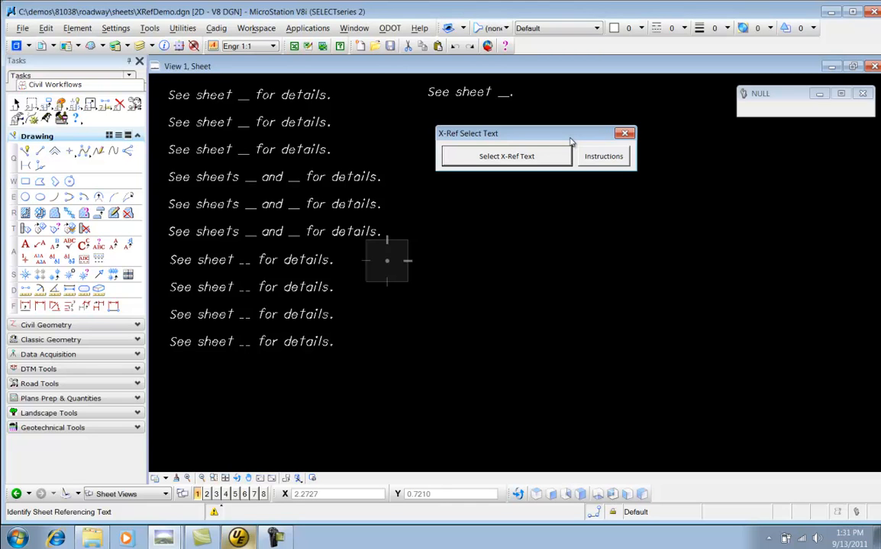
Link the blank of the uppermost "See sheet __ for details." note to the sheet file 81038GP001.dgn
left_click(515, 158)
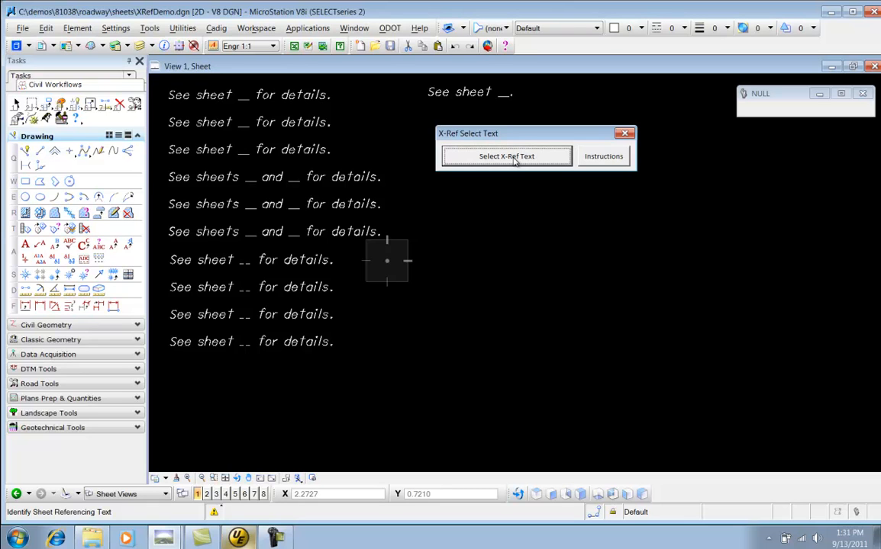
left_click(225, 95)
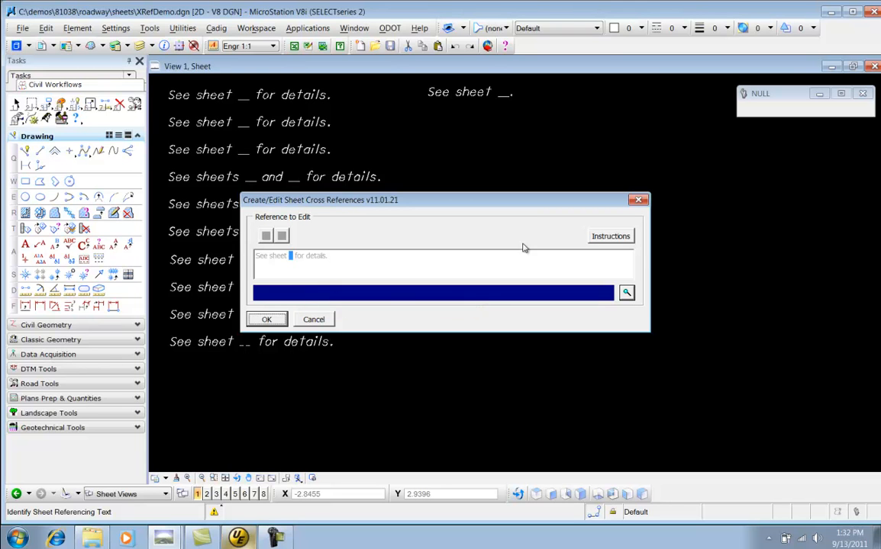
left_click(626, 292)
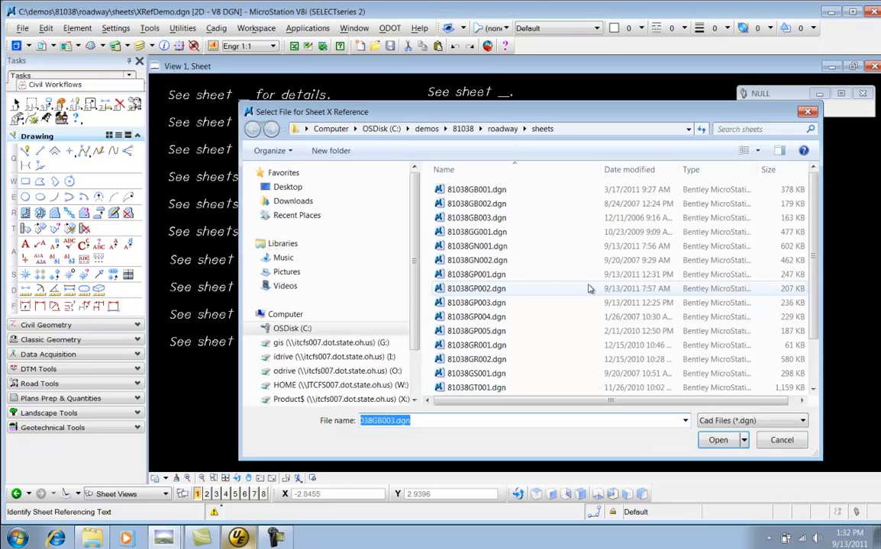
left_click(486, 277)
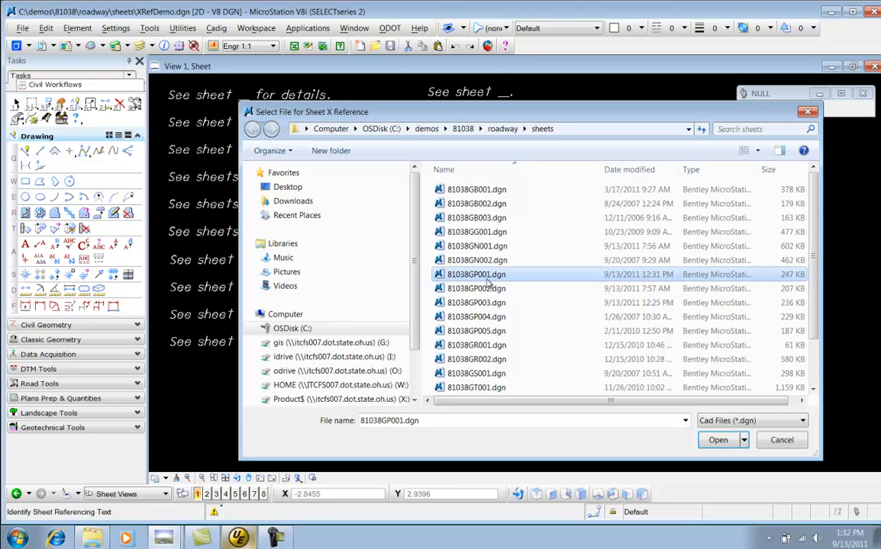
left_click(717, 440)
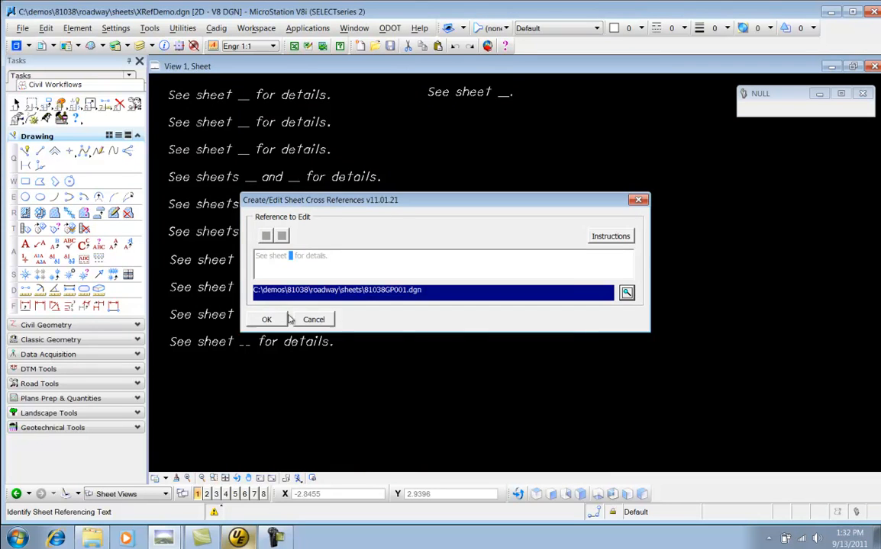
left_click(267, 318)
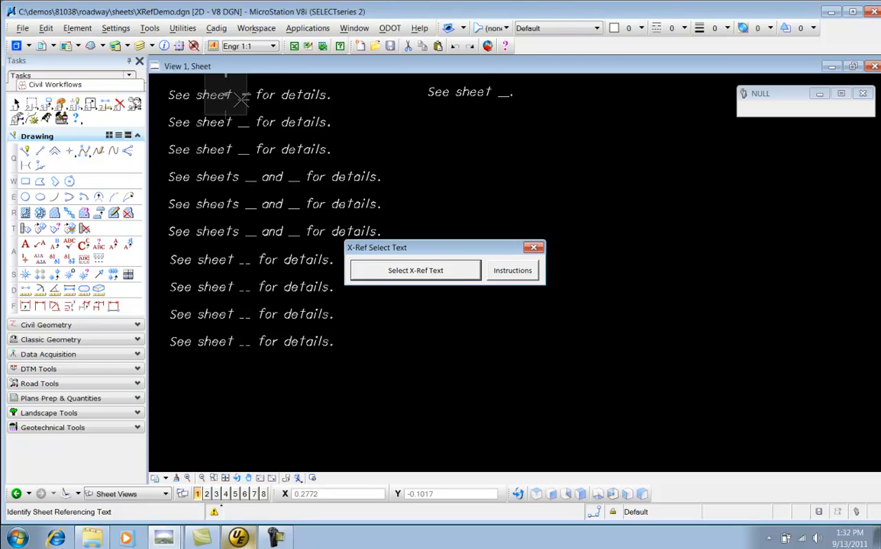
Select the uppermost "See sheets __ and __ for details." note and assign 81038GP002.dgn to its first blank
left_click(422, 272)
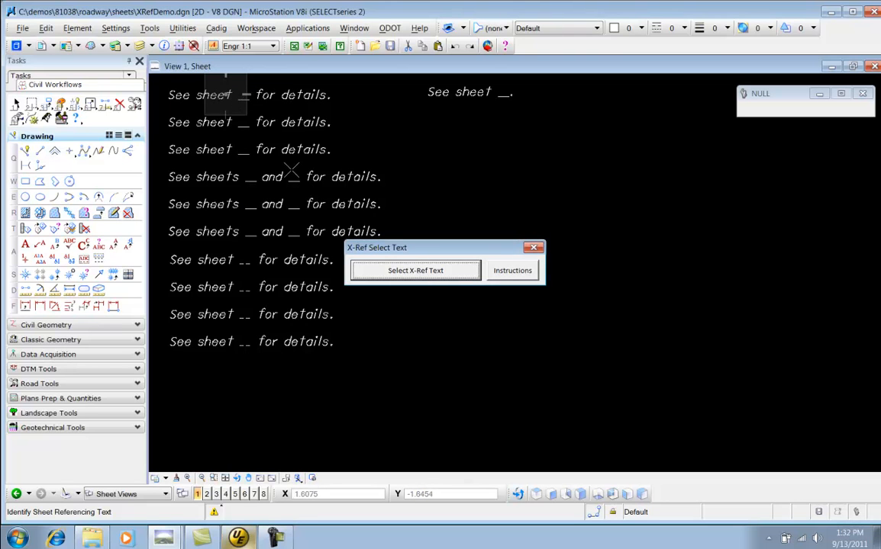
left_click(273, 177)
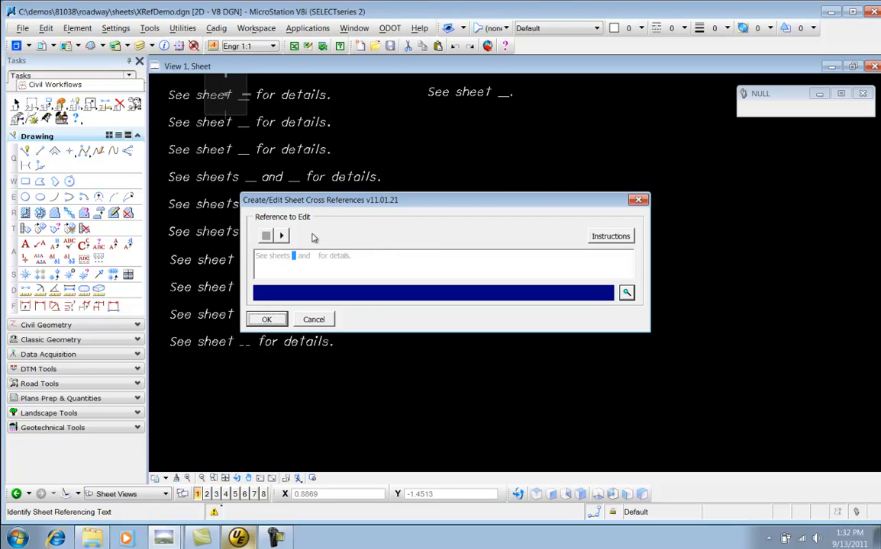
left_click(282, 236)
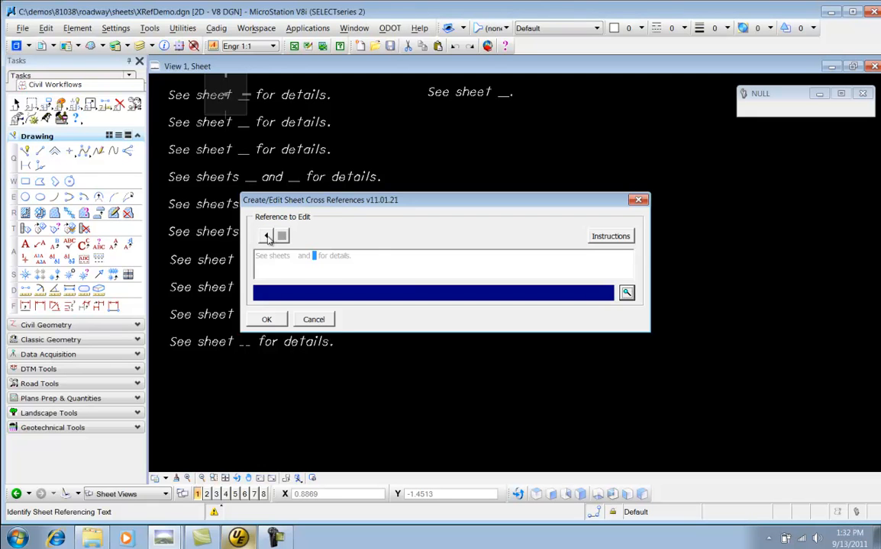
left_click(266, 237)
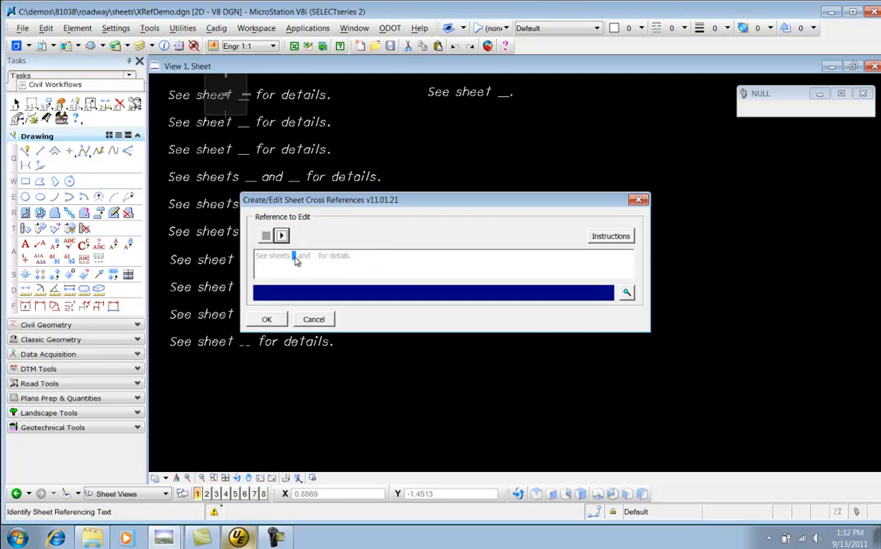
left_click(627, 295)
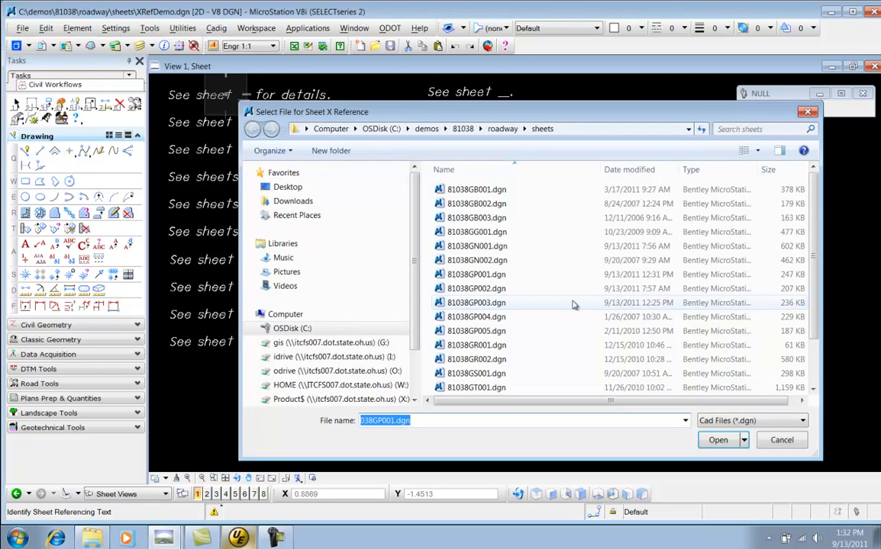
left_click(488, 289)
left_click(718, 441)
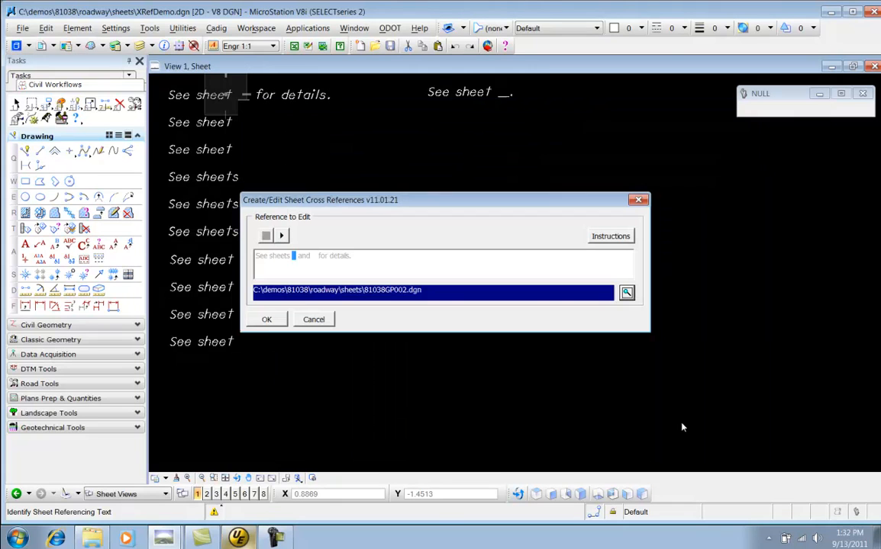
Assign 81038GP003.dgn to the second blank of the same note and accept both cross references
left_click(282, 236)
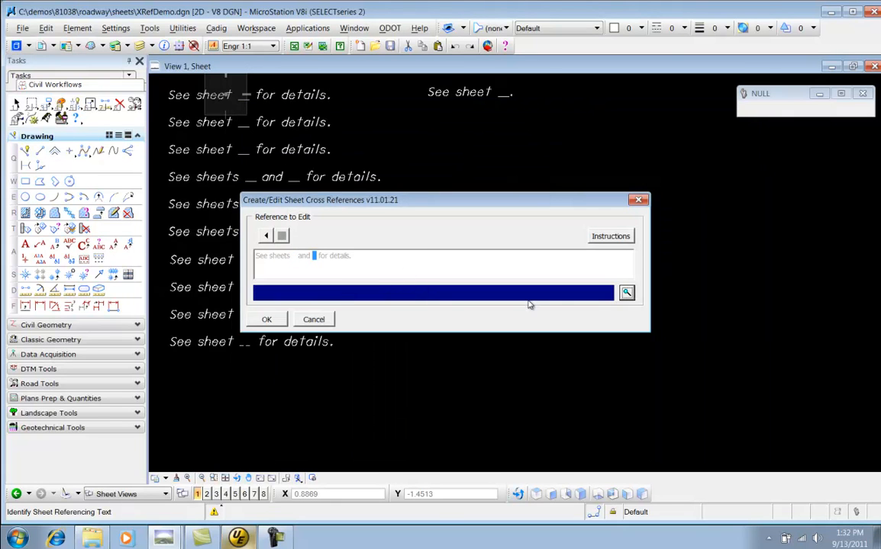
left_click(627, 293)
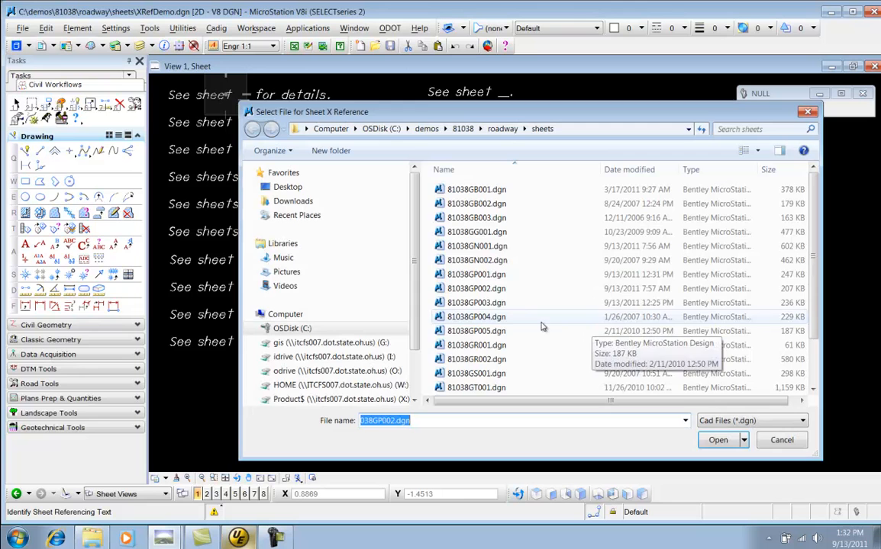
left_click(489, 303)
left_click(718, 448)
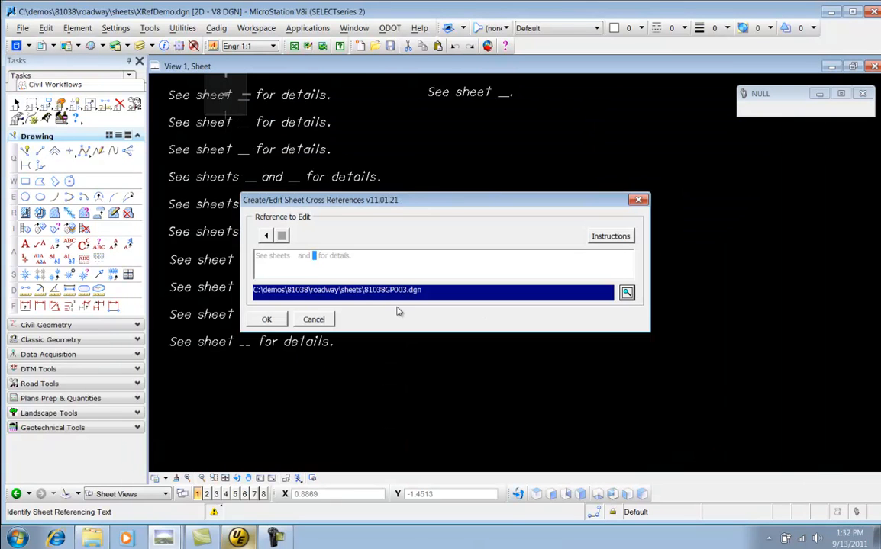
left_click(268, 320)
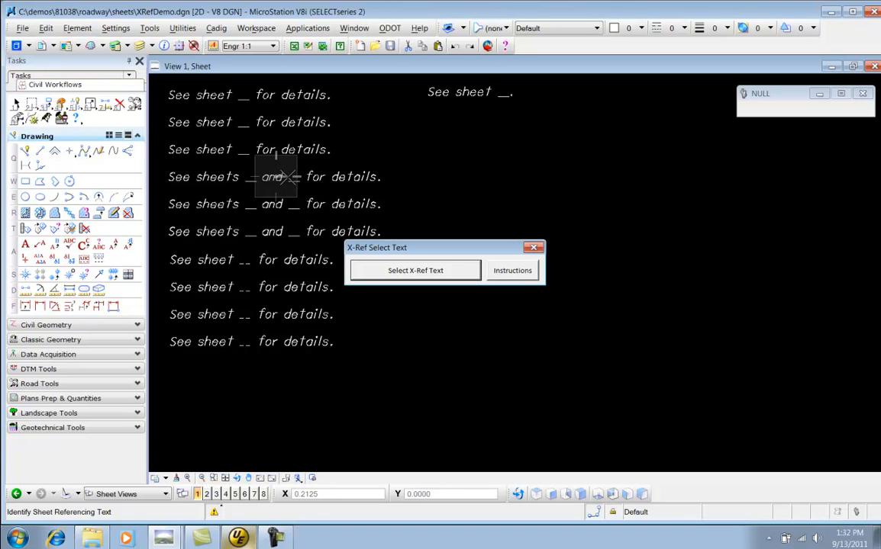
Check the existing reference of the uppermost single-sheet note and leave it without editing
left_click(398, 273)
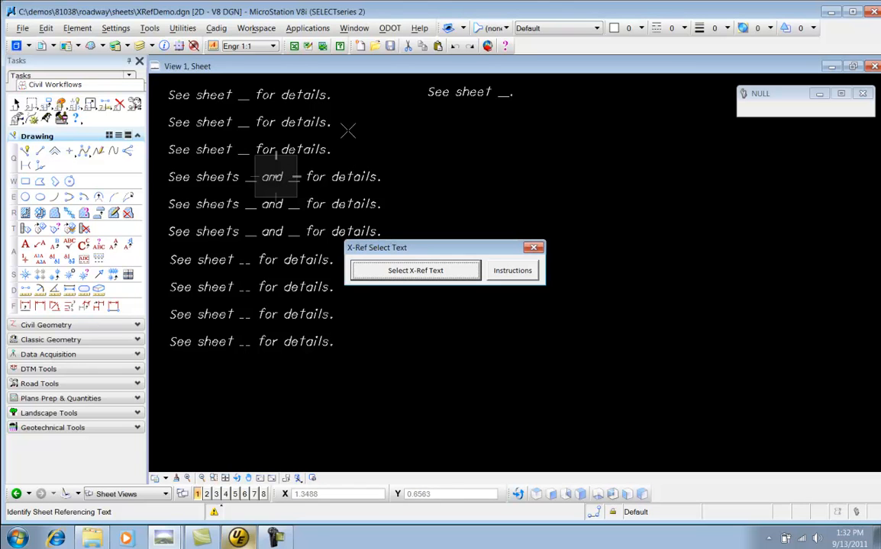
left_click(261, 93)
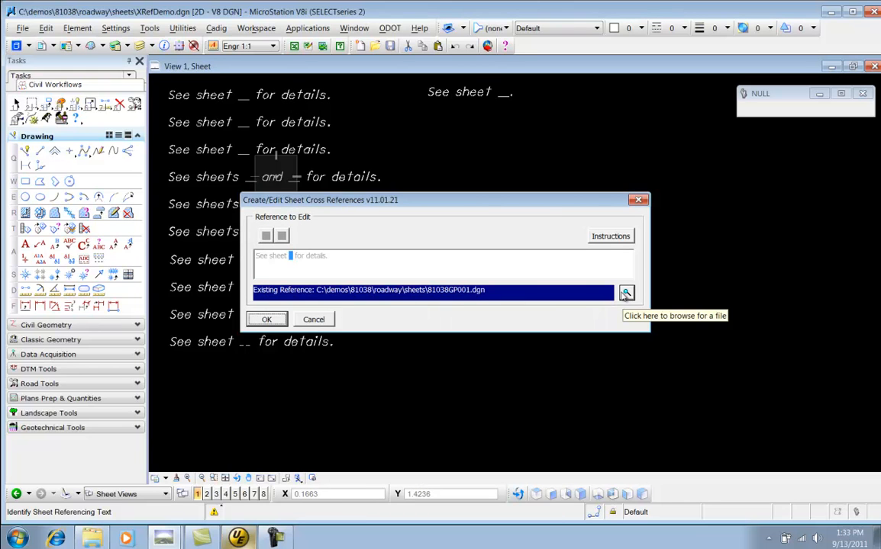
left_click(321, 322)
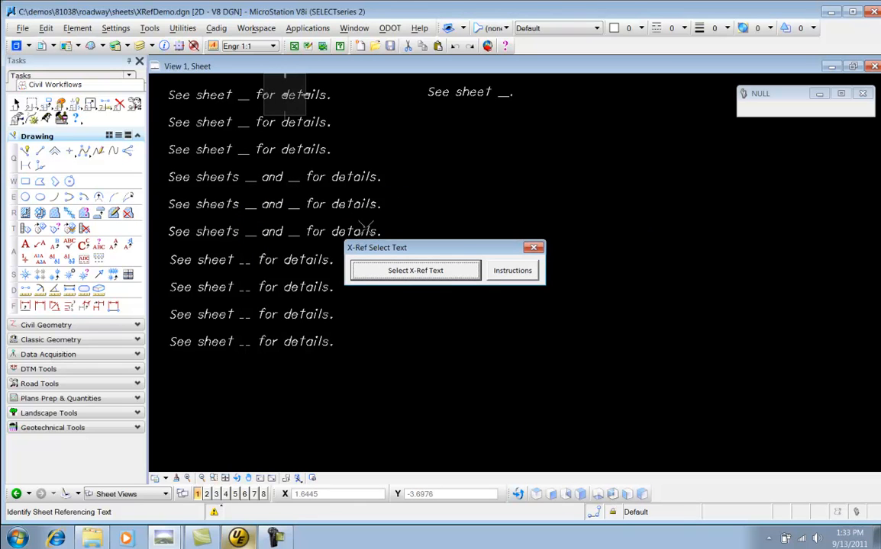
Review the existing references of both blanks in the uppermost "See sheets __ and __ for details." note
left_click(322, 180)
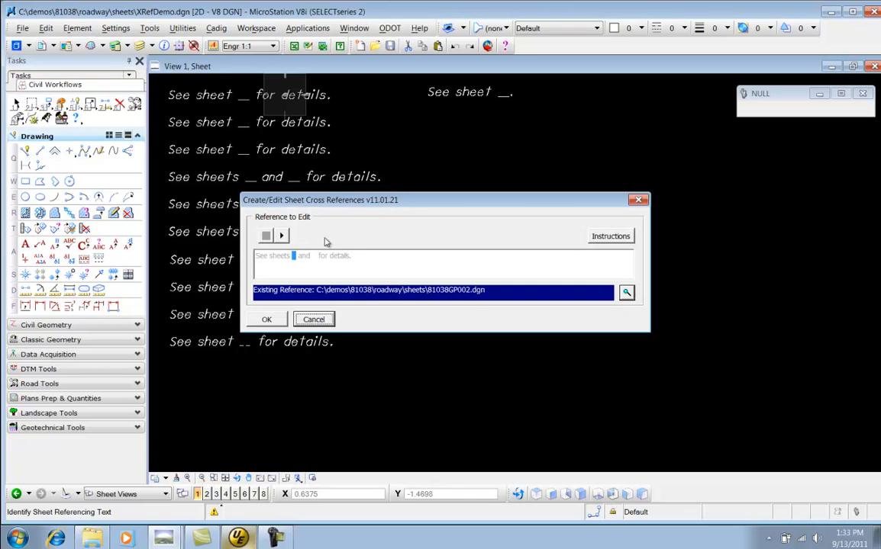
left_click(282, 237)
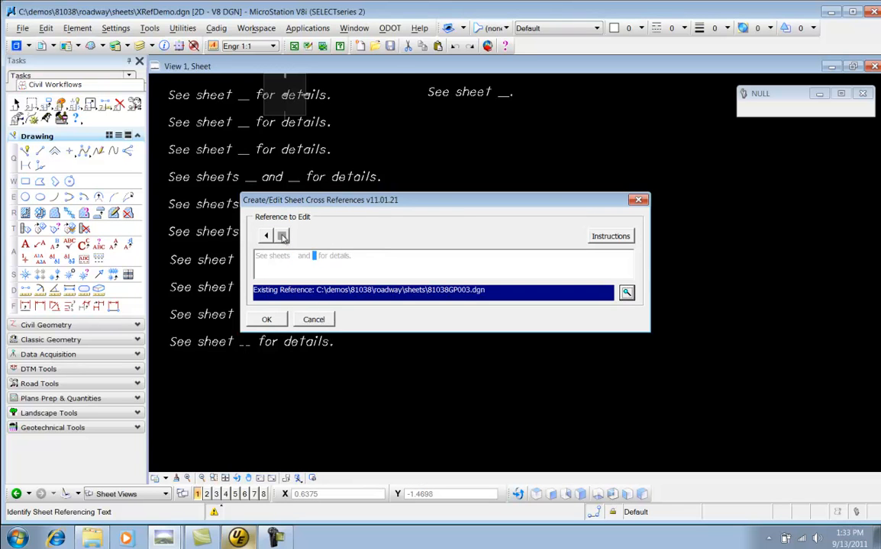
left_click(265, 236)
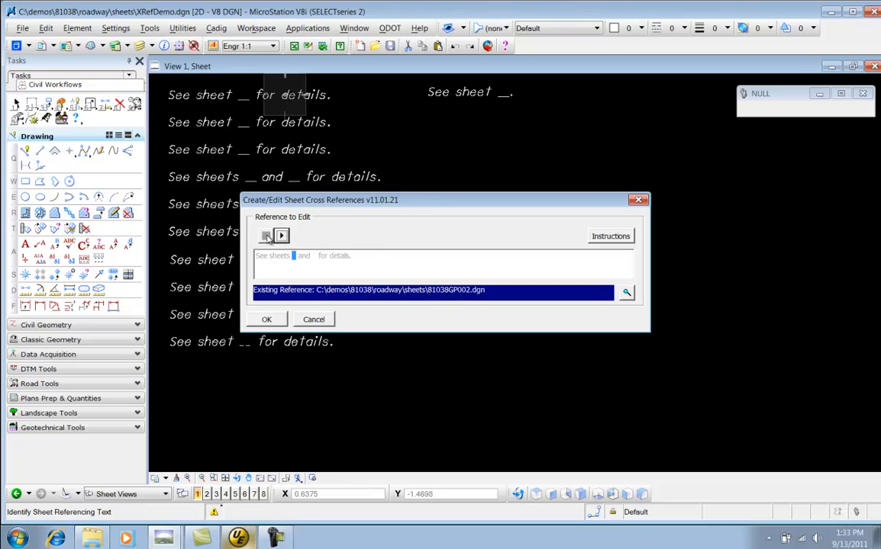
left_click(282, 237)
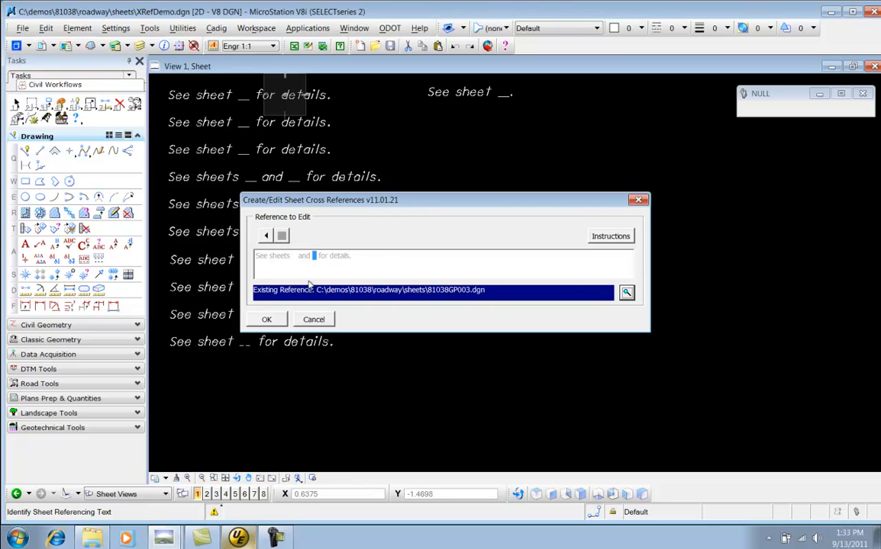
left_click(266, 319)
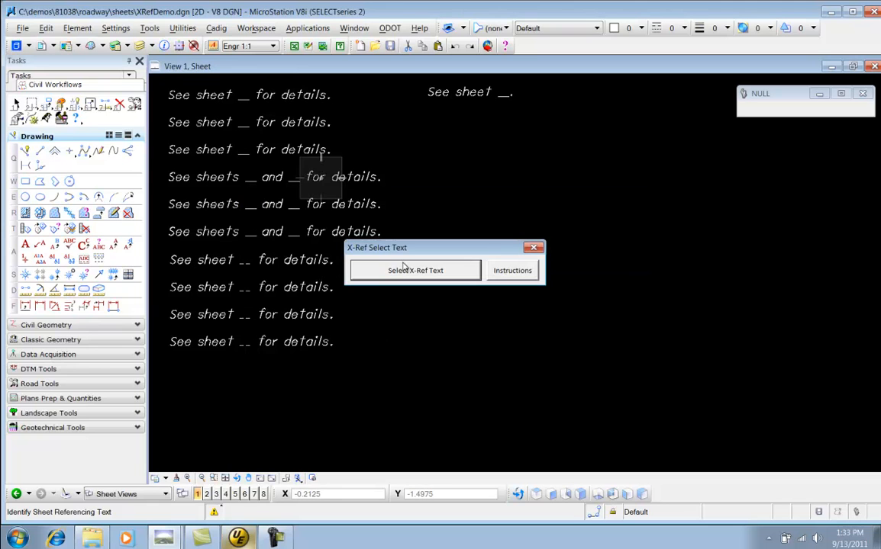
Close the X-Ref text selection dialog and open the ODOT sheet cross-reference Utility
left_click(431, 272)
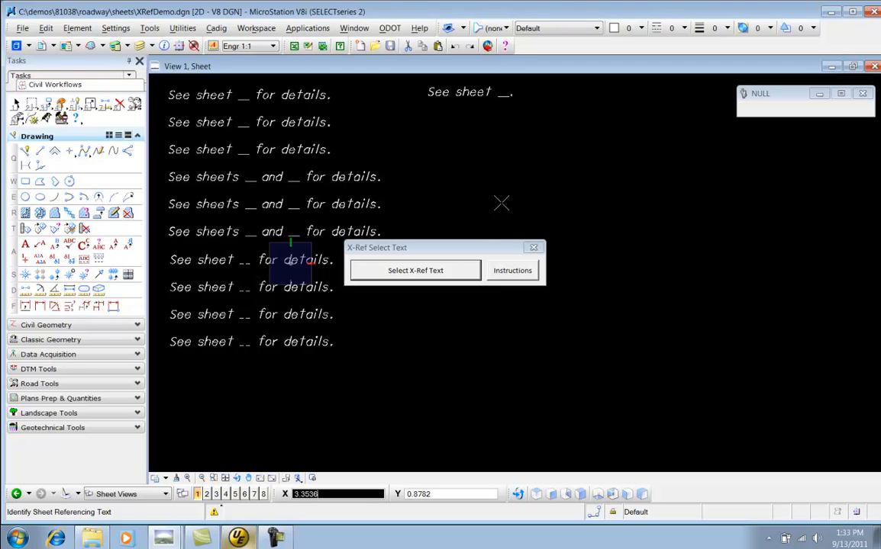
left_click_drag(480, 252, 493, 255)
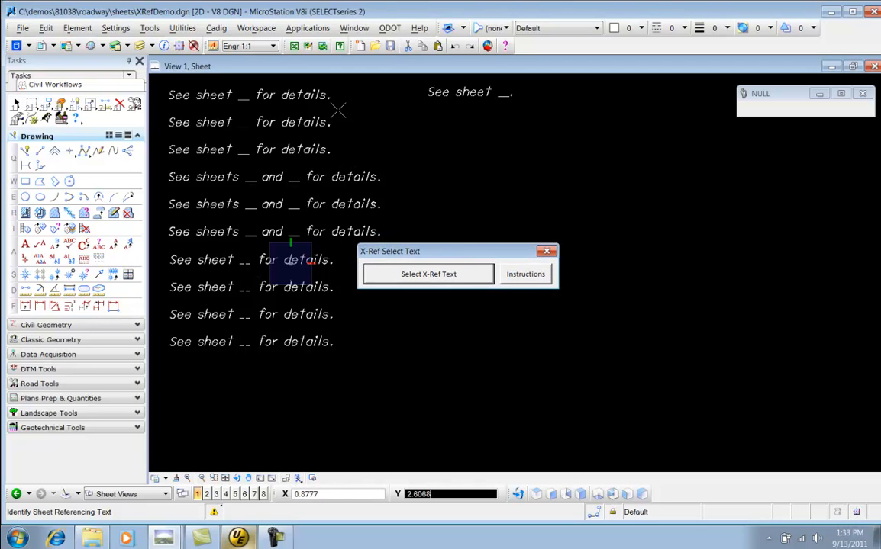
left_click(548, 252)
left_click(389, 29)
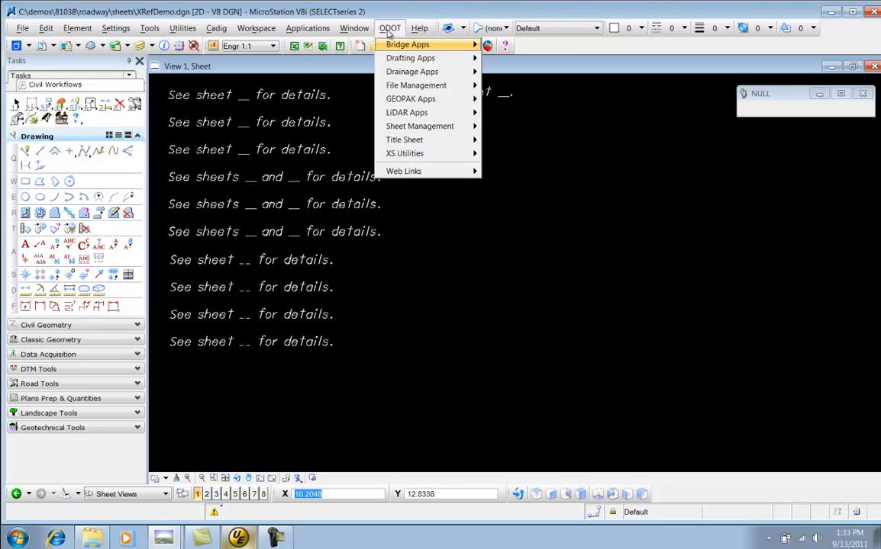
mouse_move(442, 126)
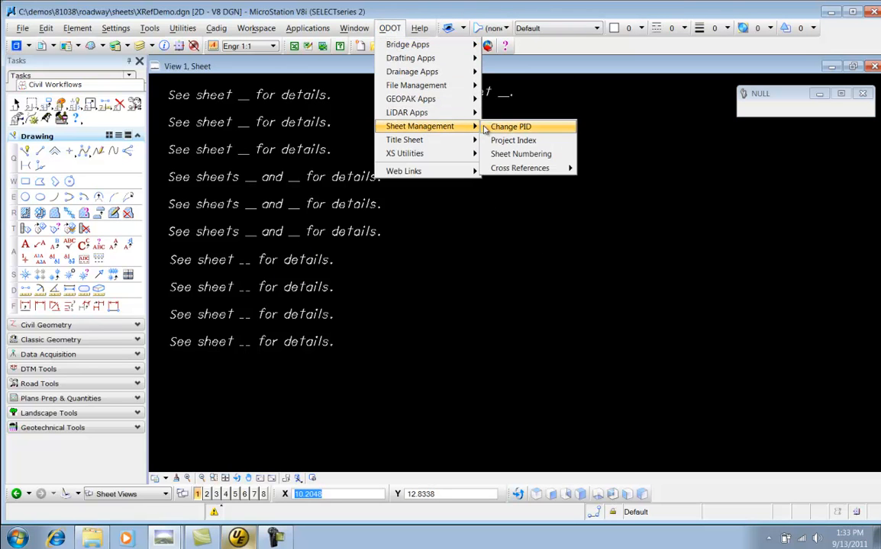
mouse_move(518, 170)
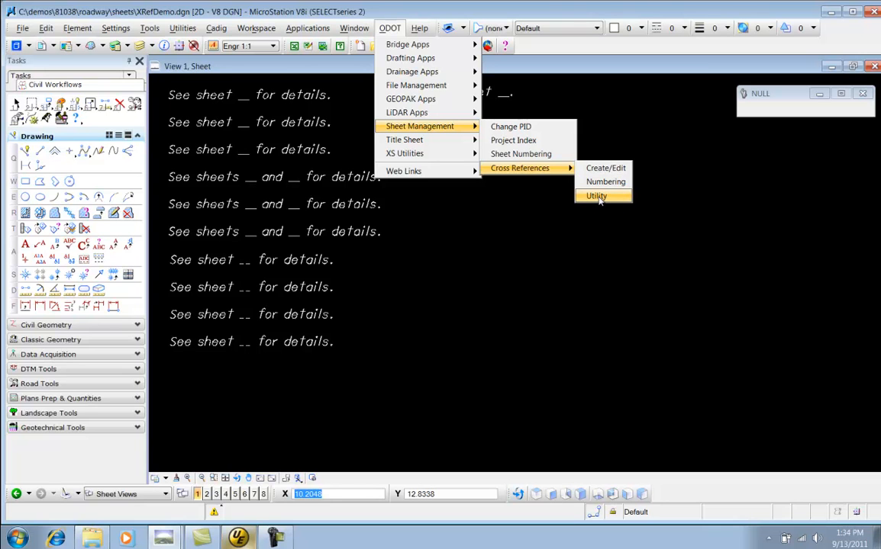
left_click(597, 197)
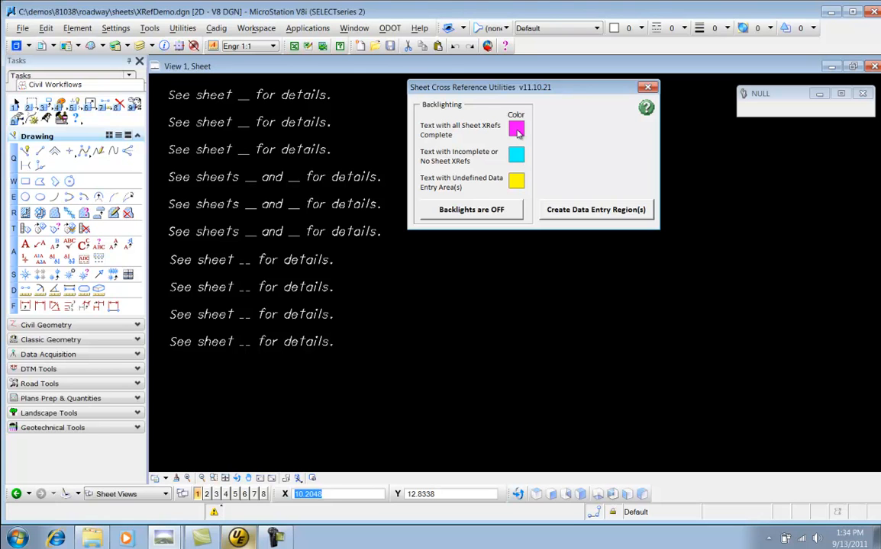
Set the backlighting color for text with incomplete or no sheet XRefs to blue
left_click(518, 133)
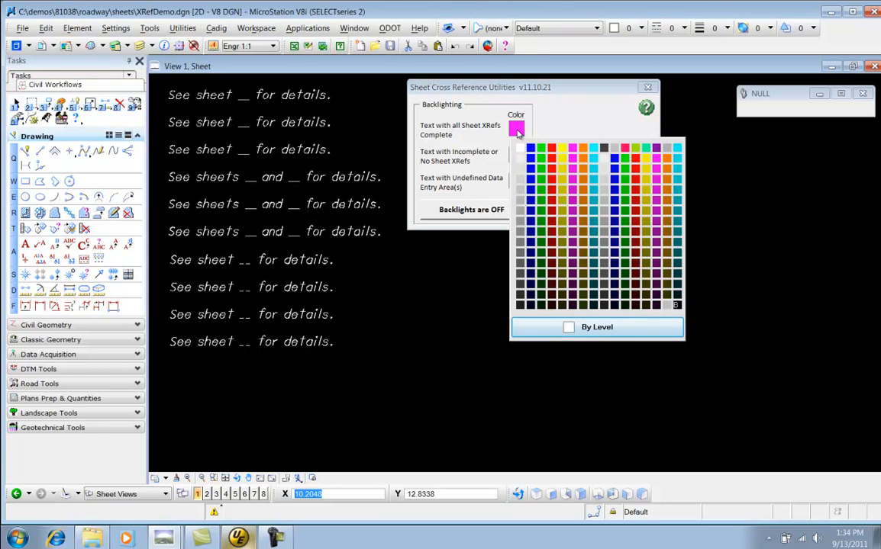
left_click(518, 135)
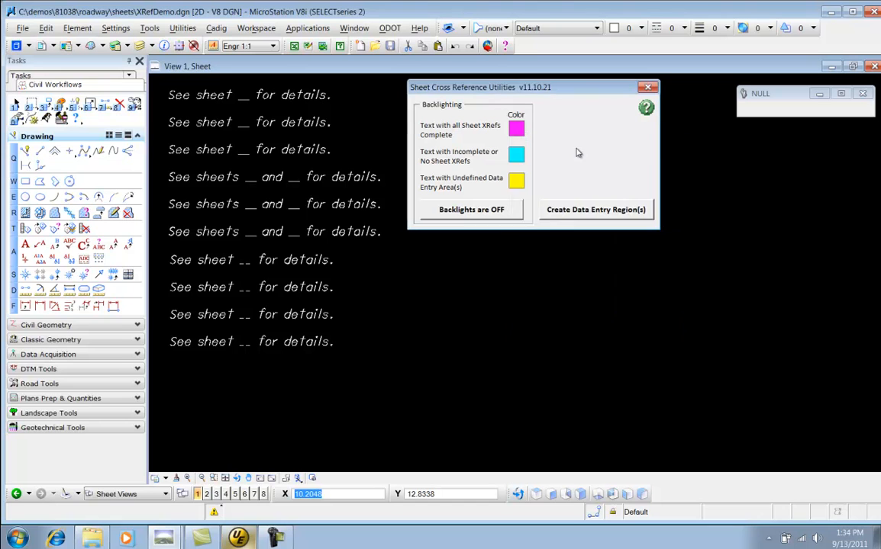
left_click(517, 156)
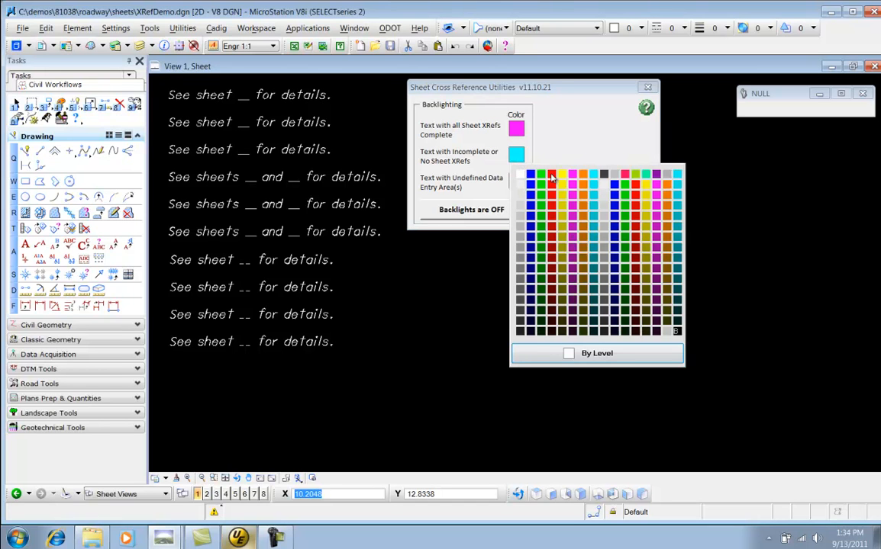
left_click(530, 178)
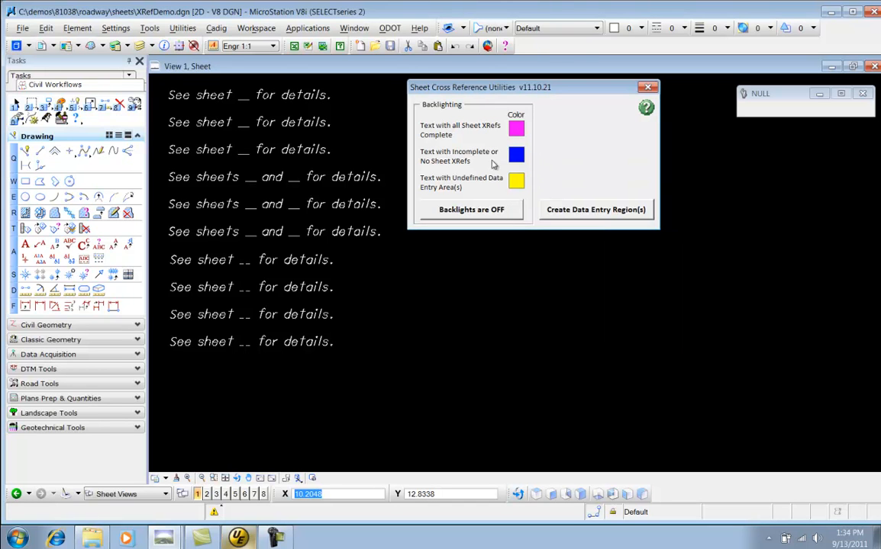
Set the backlighting color for text with undefined data entry areas to green and turn the backlights on
left_click(517, 181)
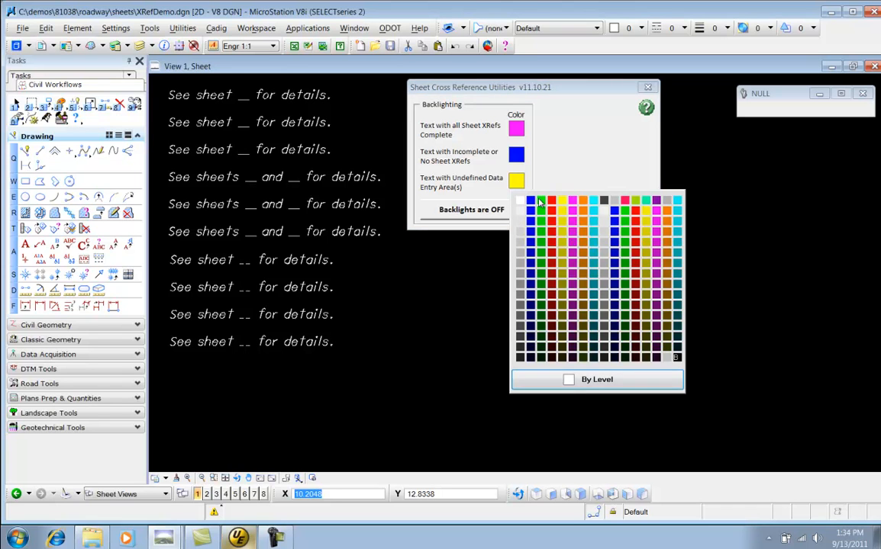
left_click(545, 196)
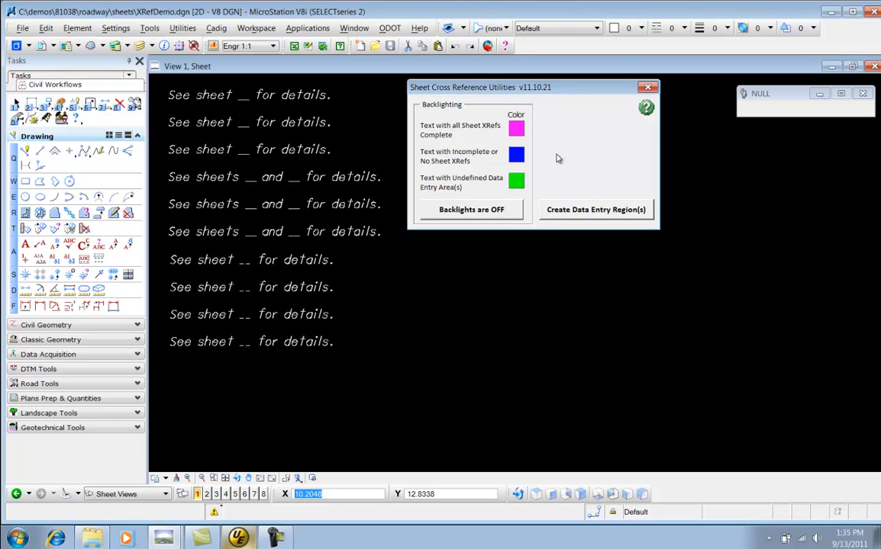
left_click(487, 210)
left_click_drag(487, 127, 728, 112)
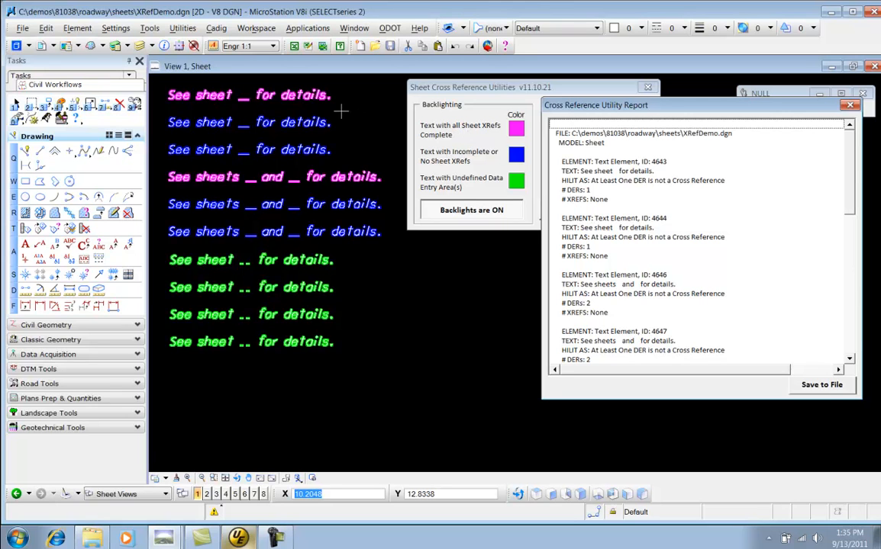
left_click(280, 128)
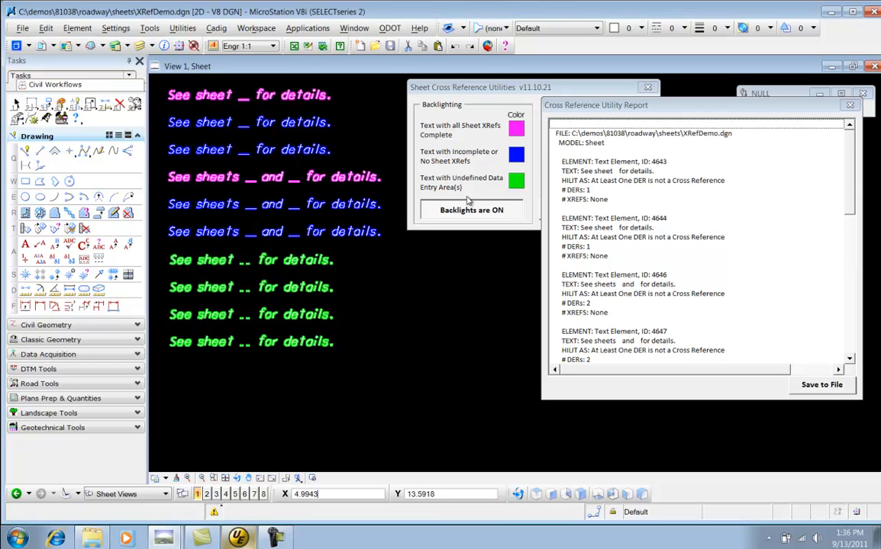
Review the Cross Reference Utility Report down to its end and turn the backlights off
left_click_drag(851, 143, 759, 122)
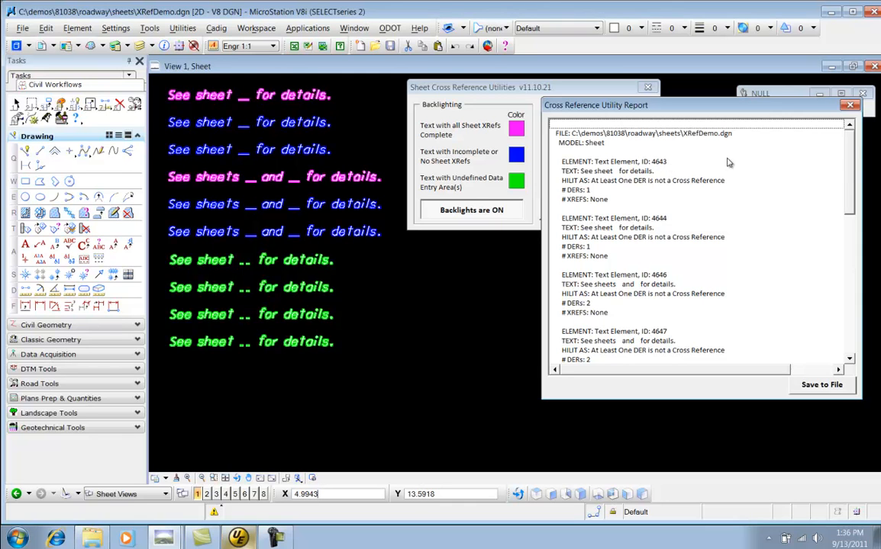
left_click_drag(850, 145, 854, 288)
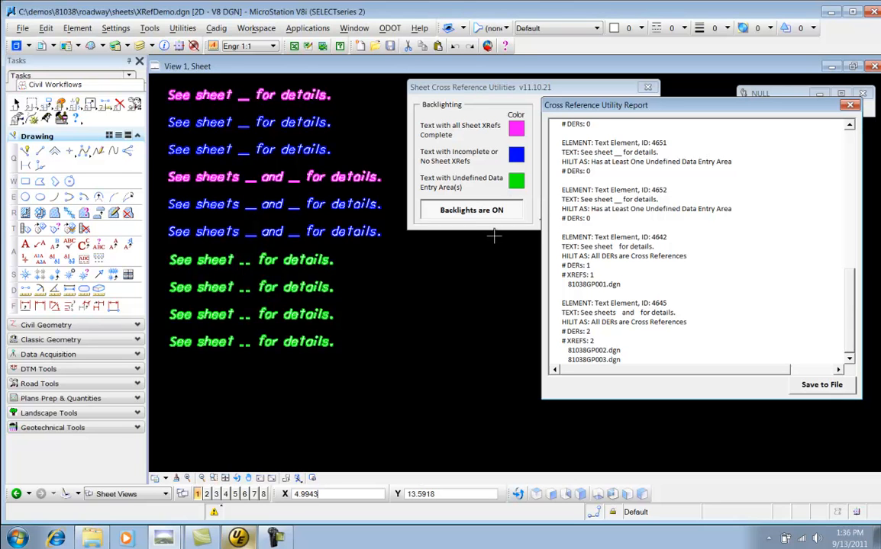
left_click(474, 211)
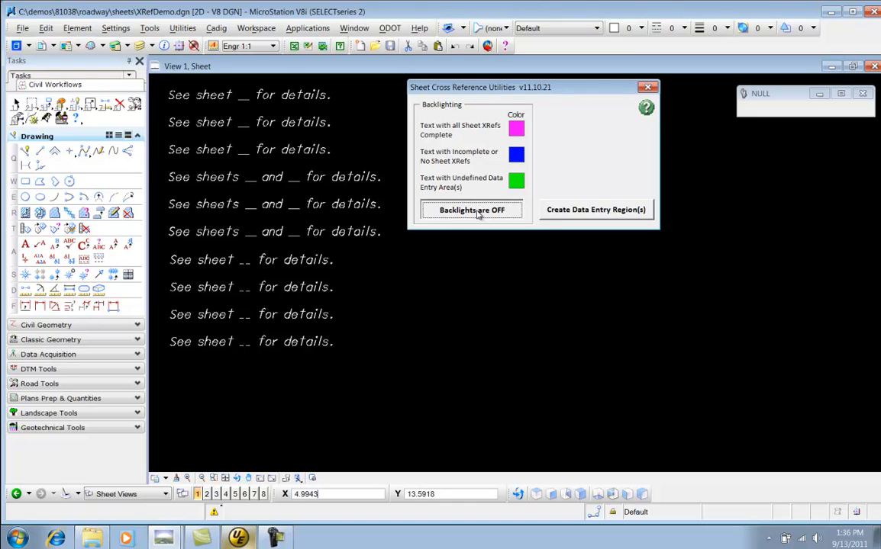
left_click(478, 214)
left_click(771, 95)
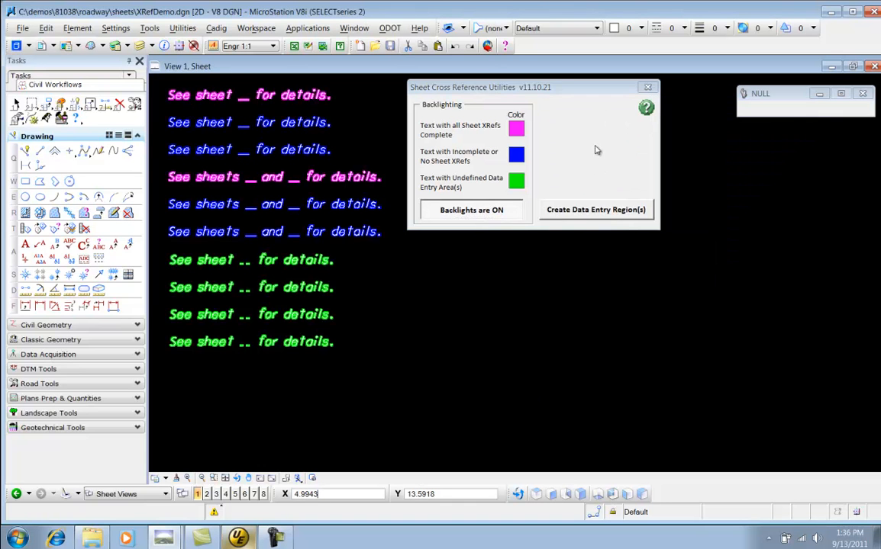
left_click(466, 211)
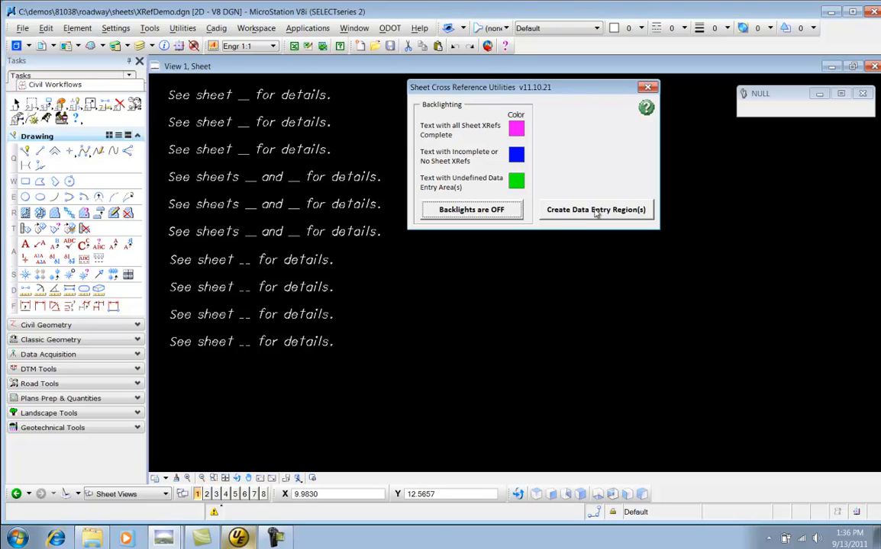
Create data entry regions in the seventh and eighth notes of the column, without using a fence
left_click(616, 216)
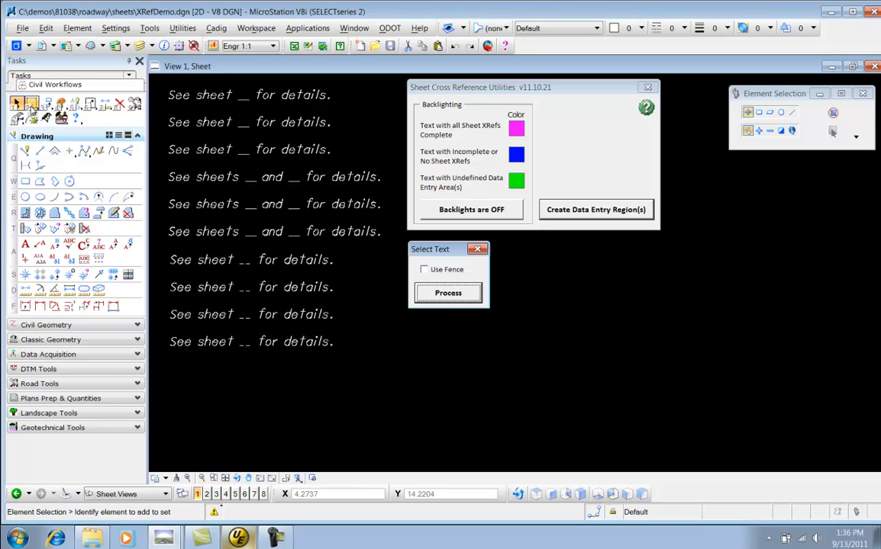
left_click_drag(161, 248, 345, 303)
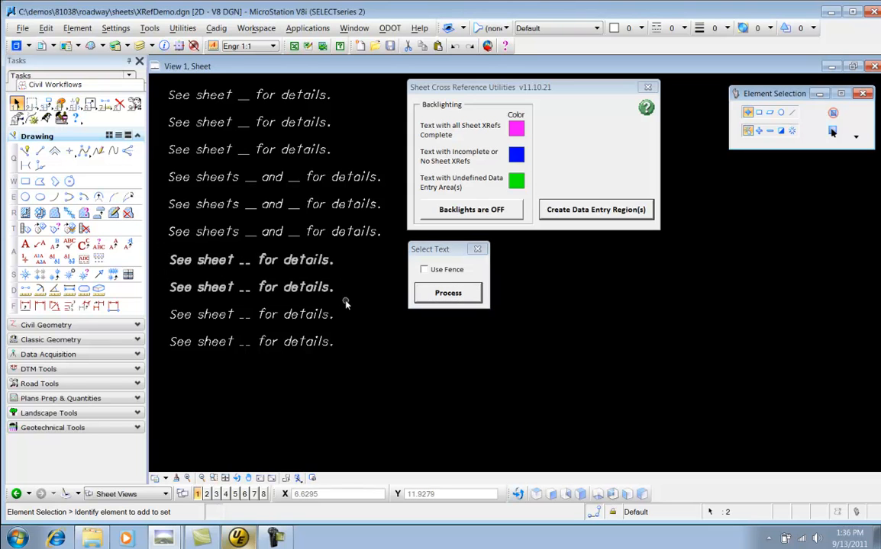
left_click(458, 294)
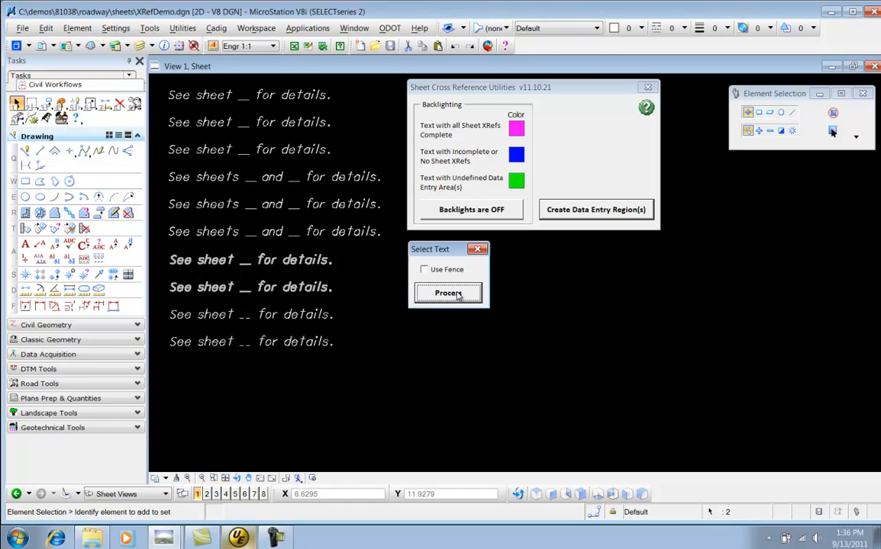
left_click(366, 281)
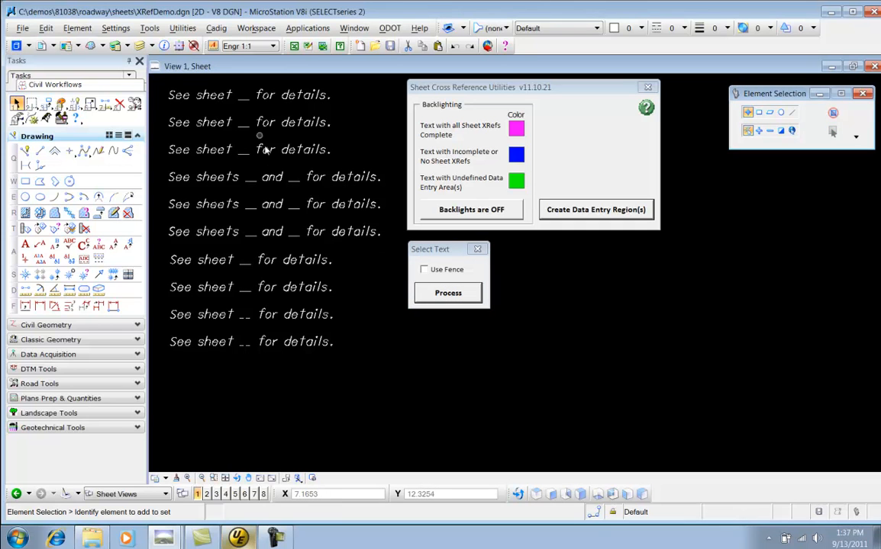
Recheck the notes' cross-reference status with backlighting, then turn it off and close the Sheet Cross Reference Utilities
left_click(485, 211)
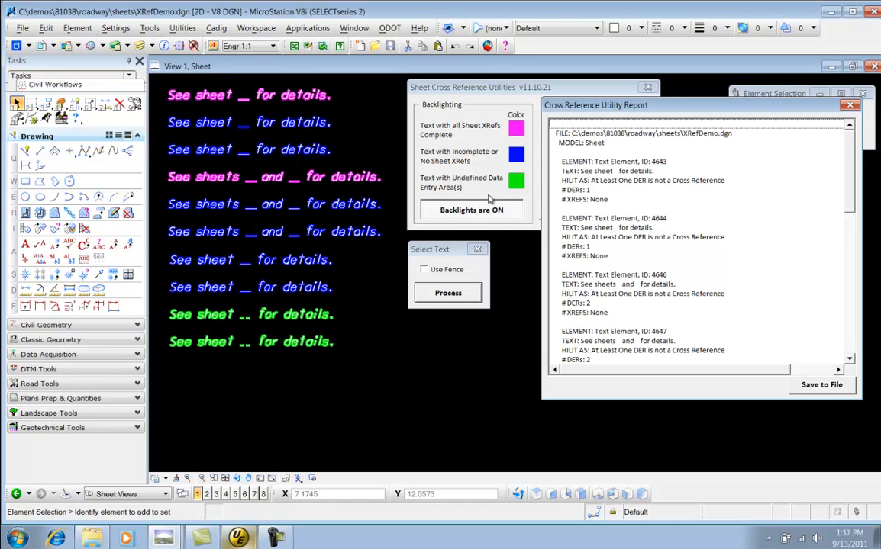
left_click(850, 106)
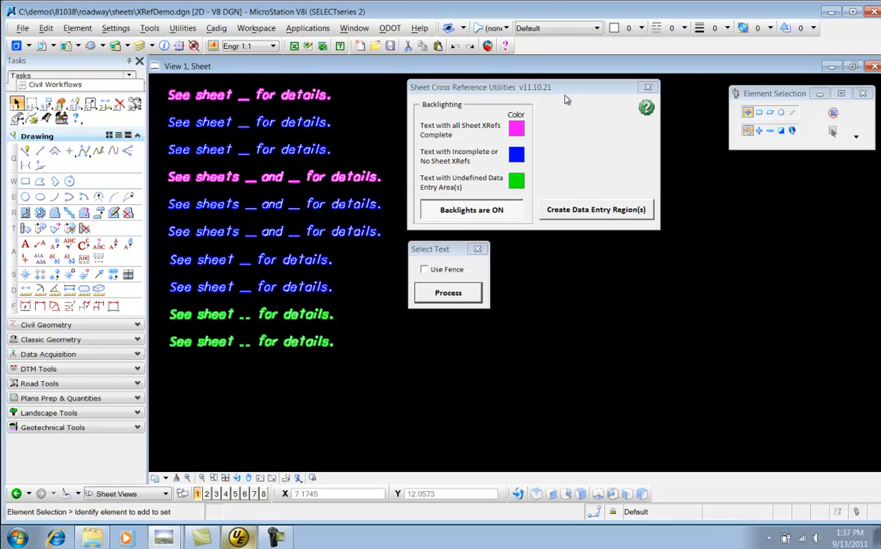
left_click(477, 250)
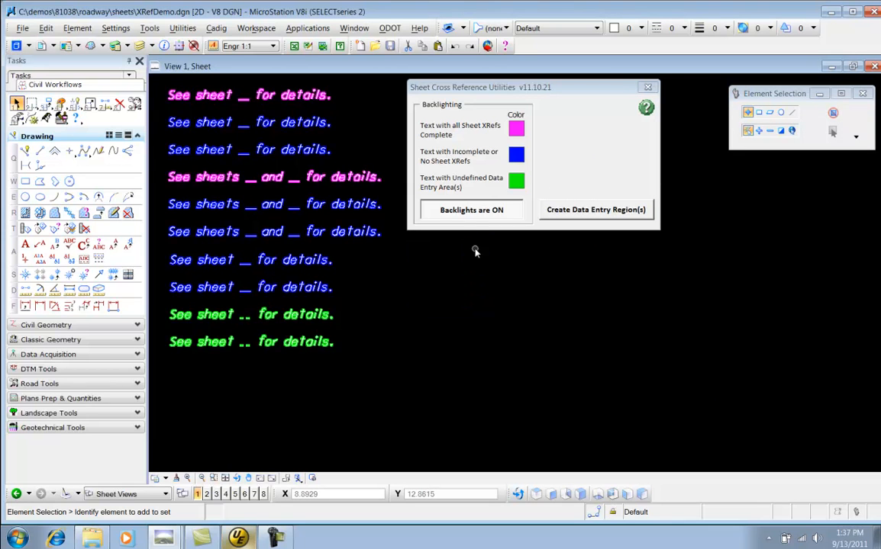
left_click(431, 218)
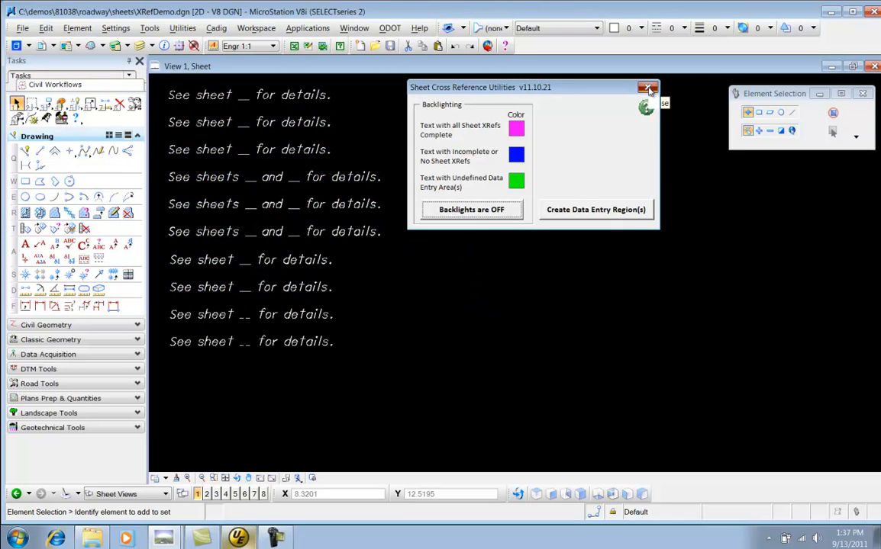
left_click(647, 88)
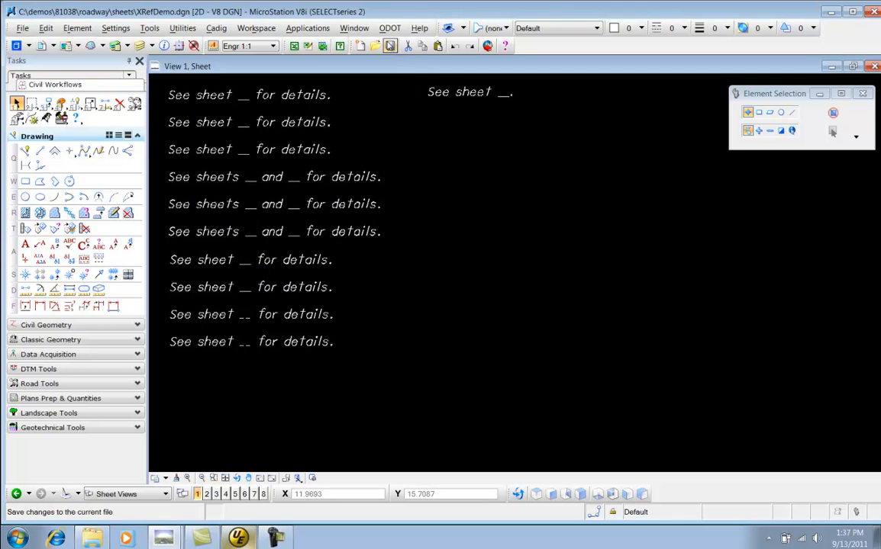
Open the ODOT sheet Cross Reference Numbering tool and place its dialog clear of the uppermost notes
left_click(389, 28)
mouse_move(413, 101)
mouse_move(428, 128)
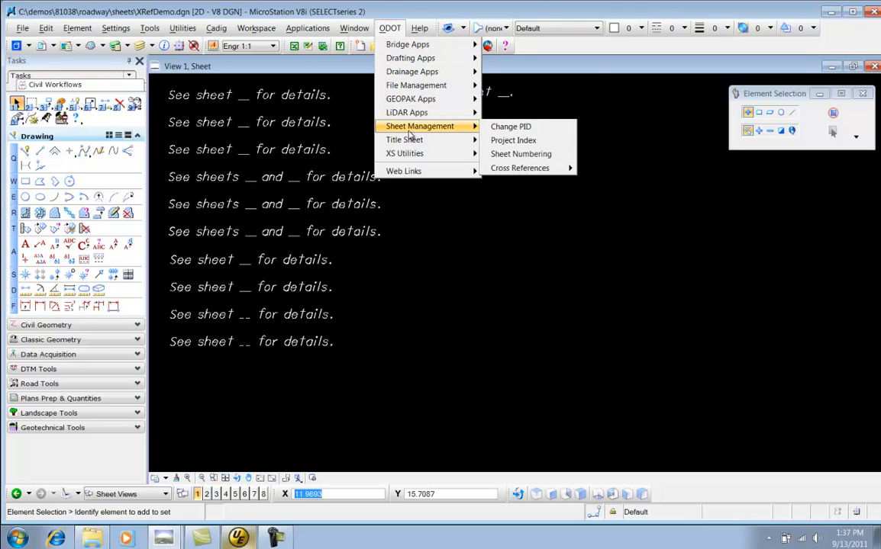
mouse_move(525, 170)
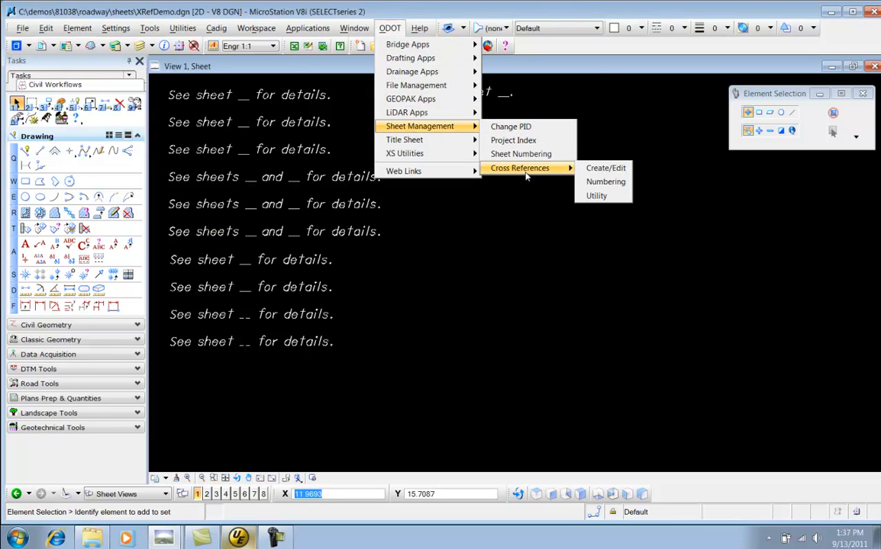
left_click(603, 182)
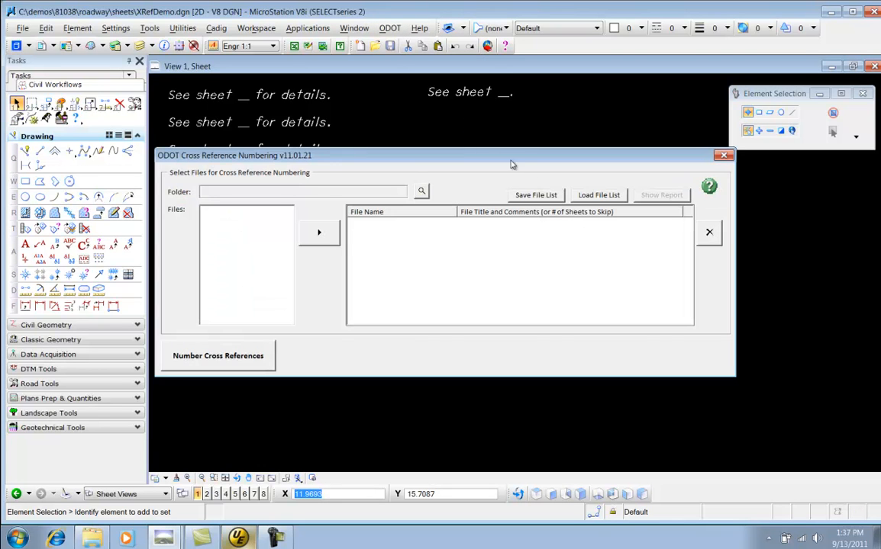
left_click_drag(499, 159, 576, 176)
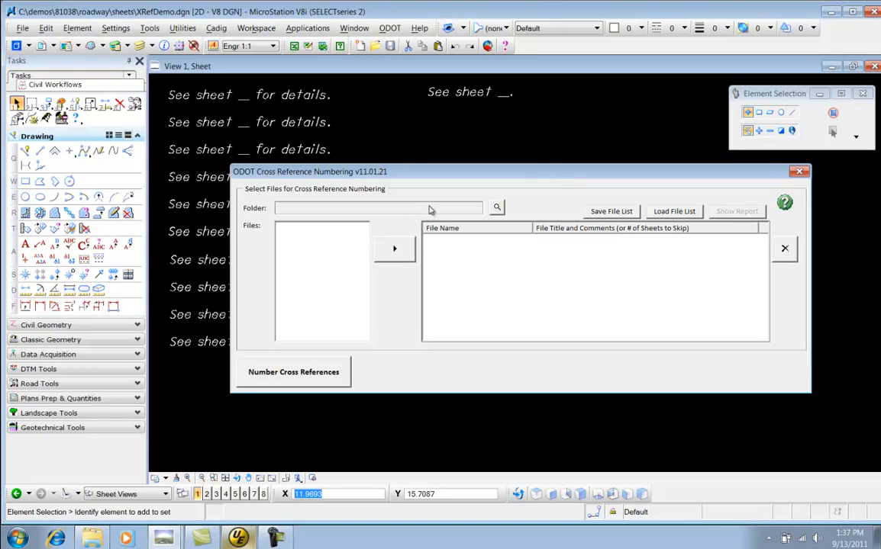
Choose C:\demos\81038\roadway\sheets as the folder of files for cross reference numbering
left_click(497, 207)
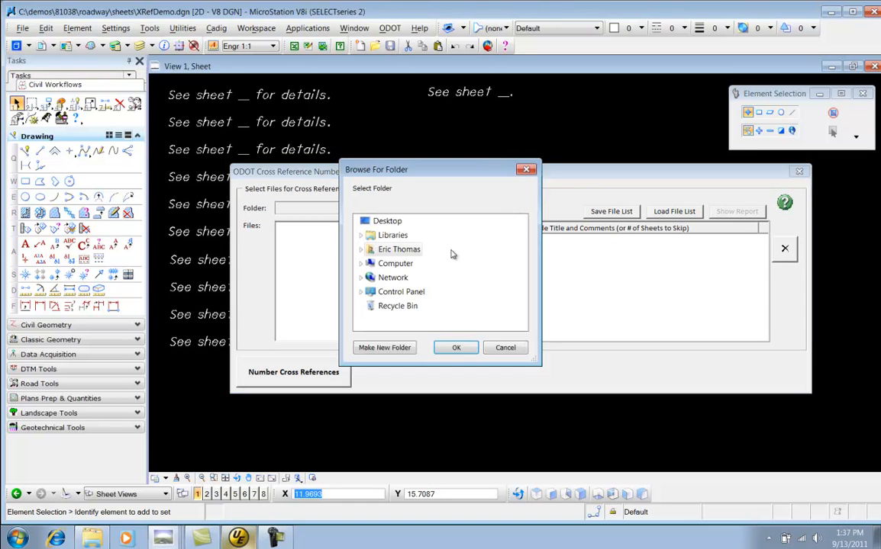
double_click(395, 263)
double_click(405, 278)
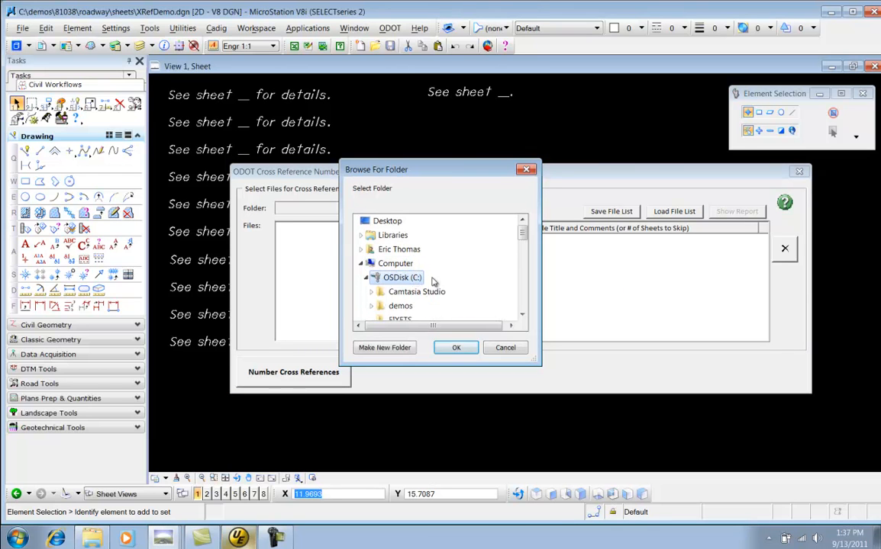
double_click(404, 306)
double_click(408, 251)
scroll(447, 258, "down", 1)
double_click(414, 250)
scroll(435, 275, "down", 1)
left_click(426, 266)
left_click(455, 347)
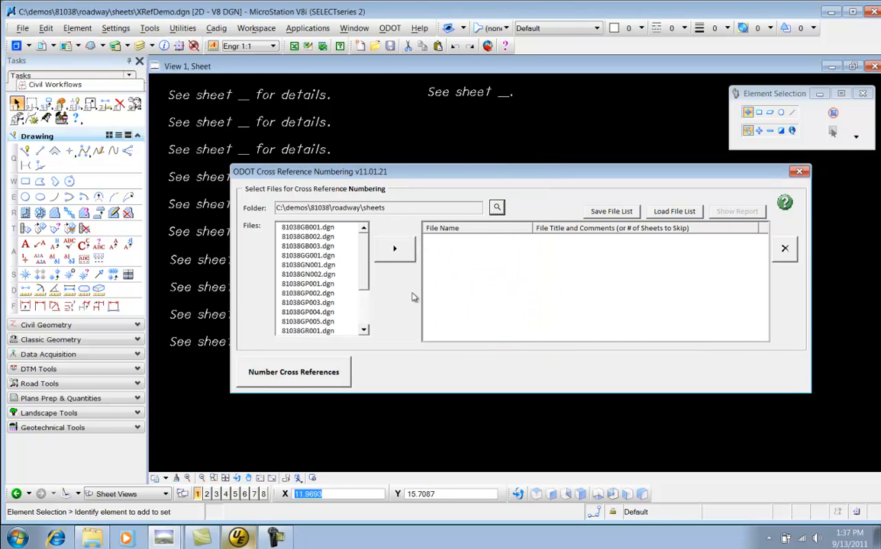
Add XRefDemo.dgn to the list of files for cross reference numbering
left_click(308, 227)
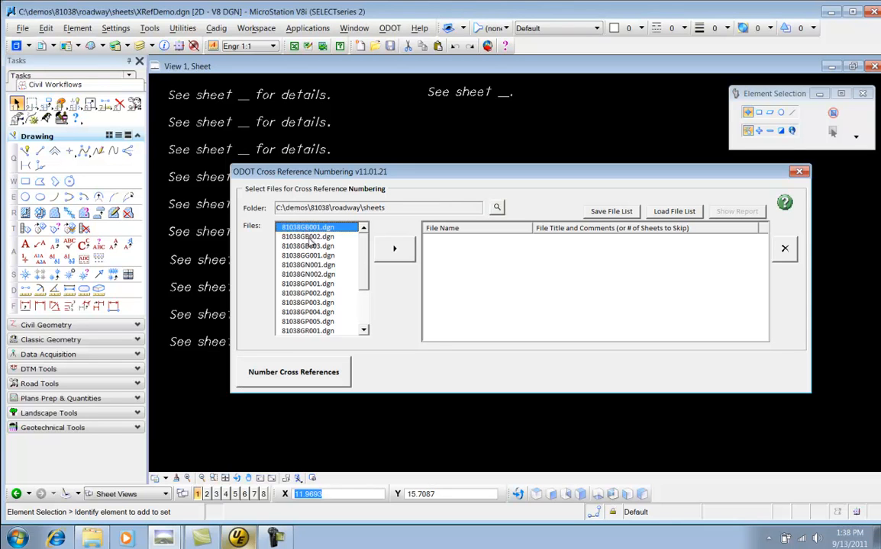
left_click(315, 238)
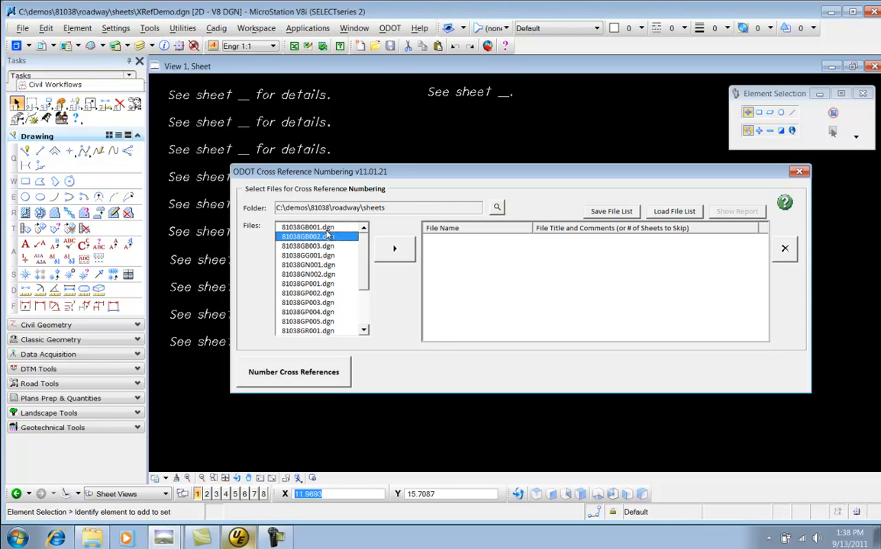
left_click(325, 229)
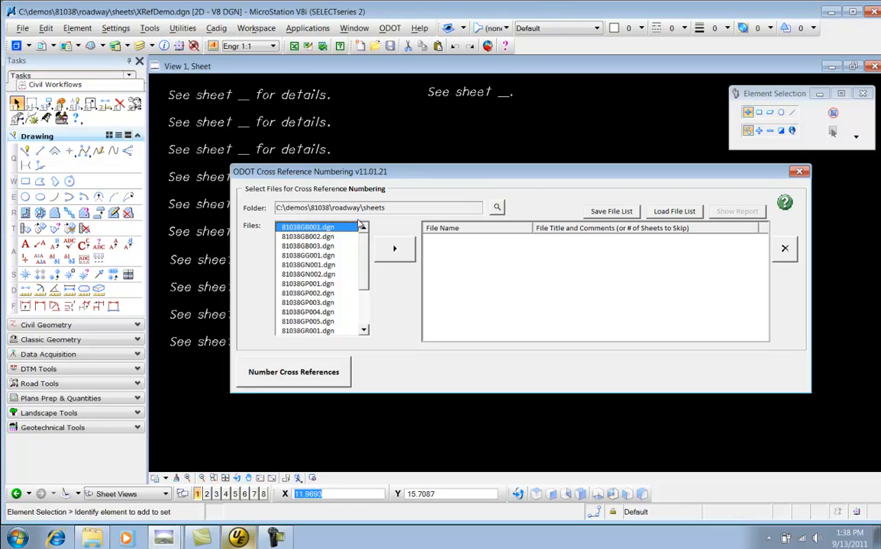
scroll(389, 323, "down", 3)
left_click(309, 331)
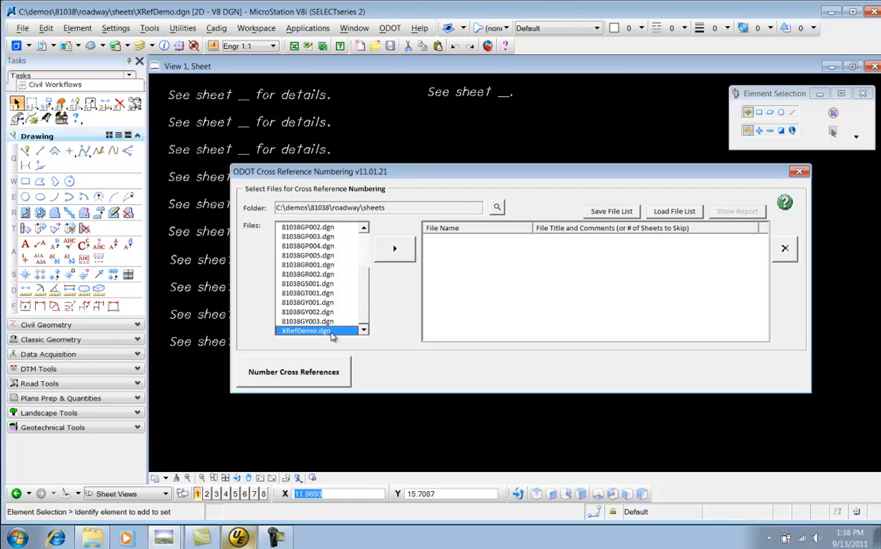
left_click(400, 250)
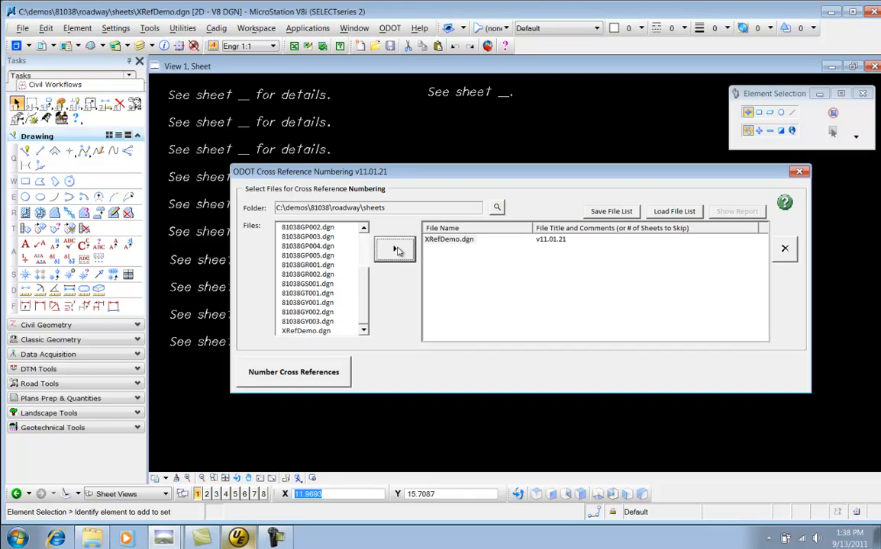
Number the cross references in XRefDemo.dgn, review the Sheet Numbering Report and close it
left_click_drag(401, 175, 550, 155)
left_click(460, 359)
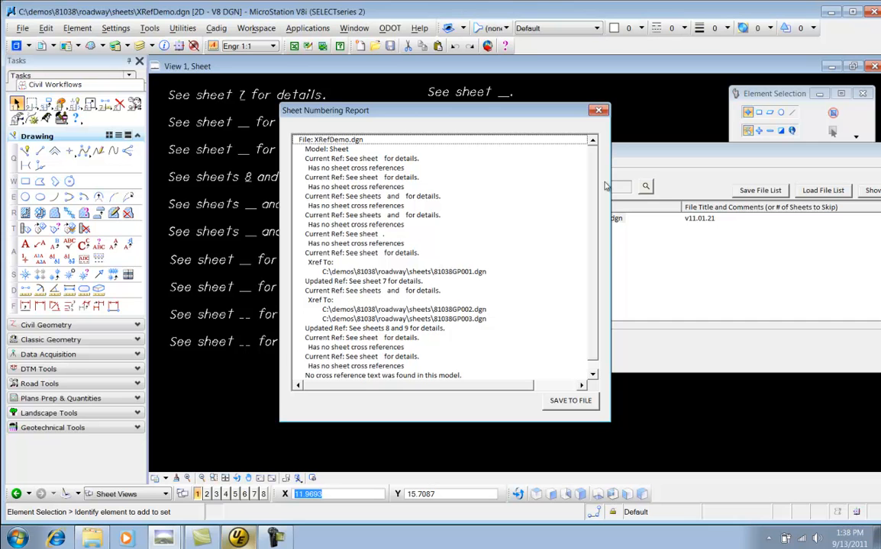
scroll(541, 156, "down", 1)
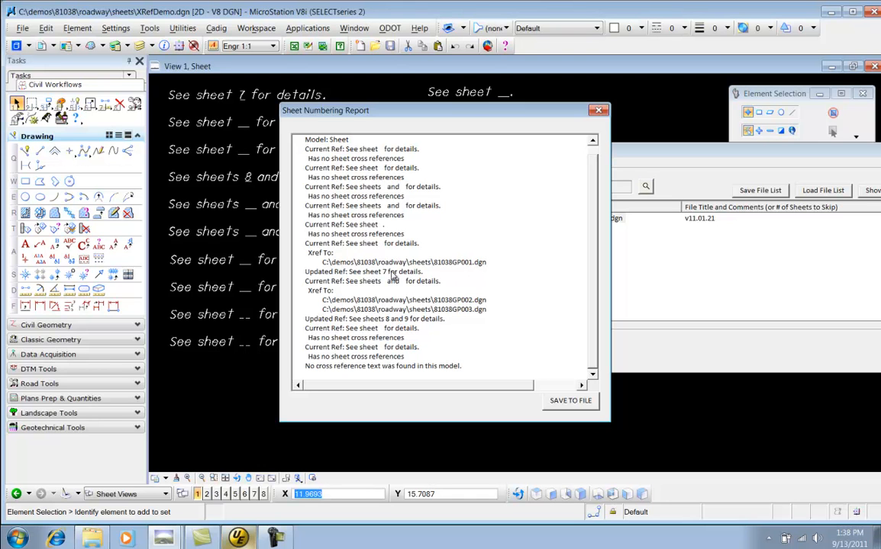
left_click_drag(417, 113, 637, 125)
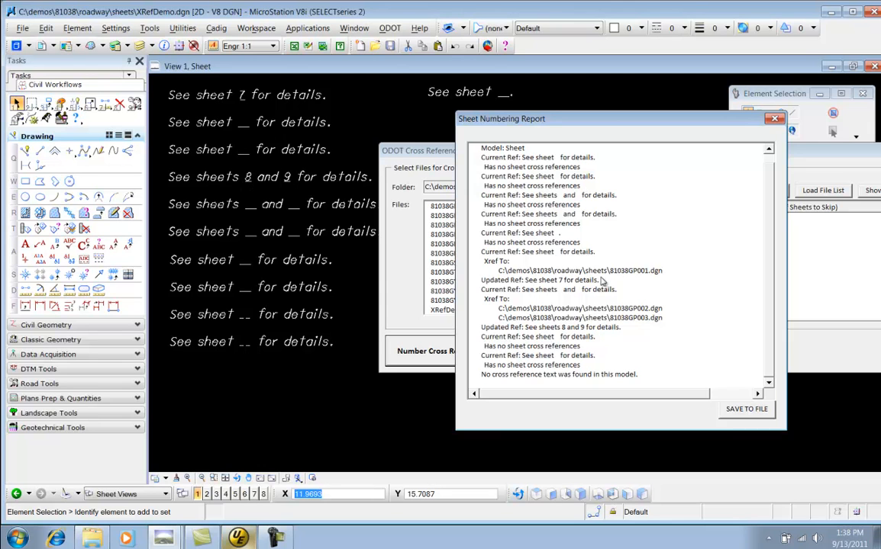
left_click(774, 120)
Move the ODOT Cross Reference Numbering dialog aside to view the numbered notes and close it
left_click_drag(716, 159, 545, 218)
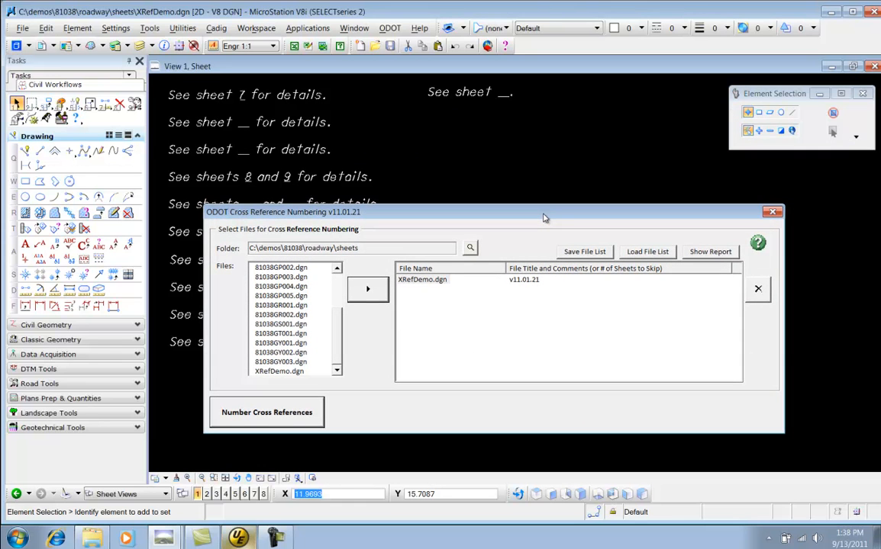
left_click_drag(545, 219, 538, 155)
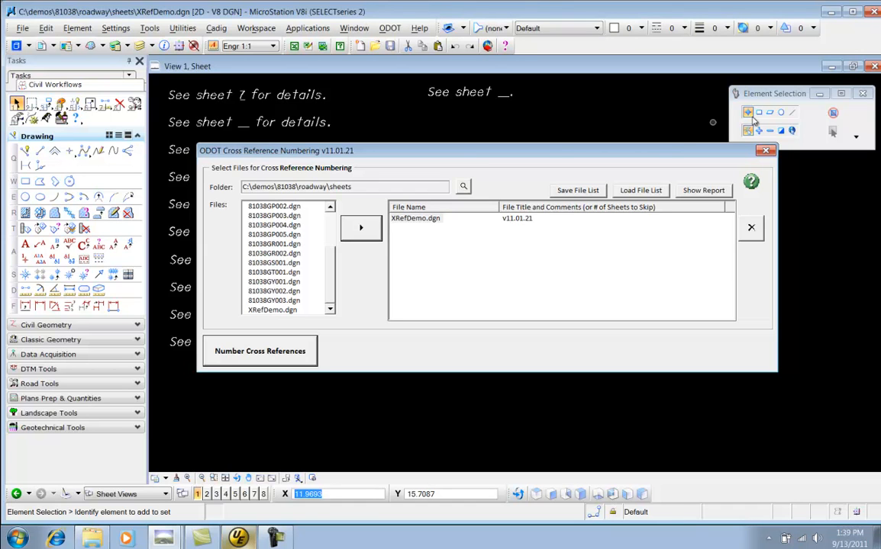
left_click(766, 152)
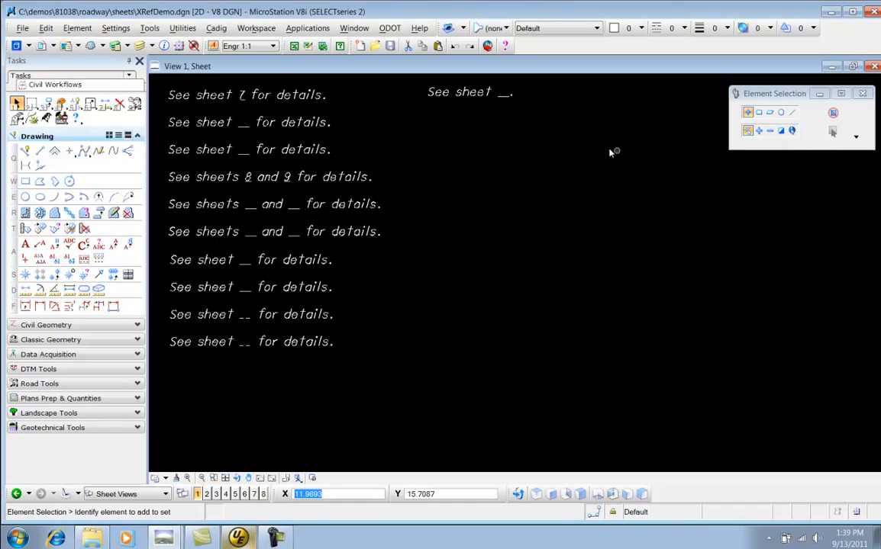